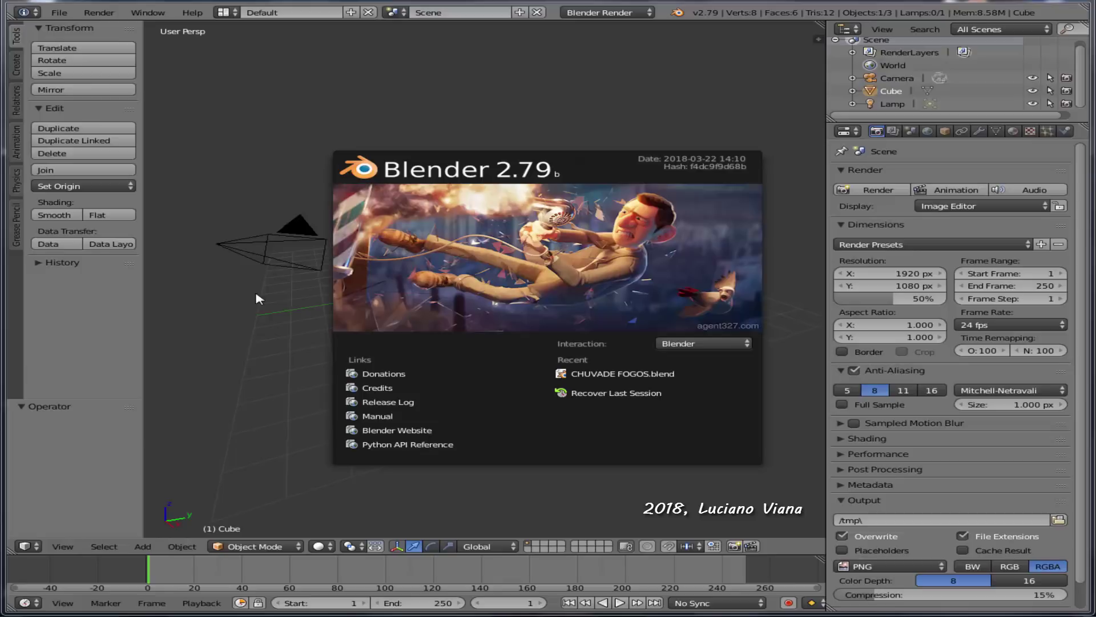
- Dismiss the splash screen and delete the default cube, leaving the camera and lamp
click(597, 92)
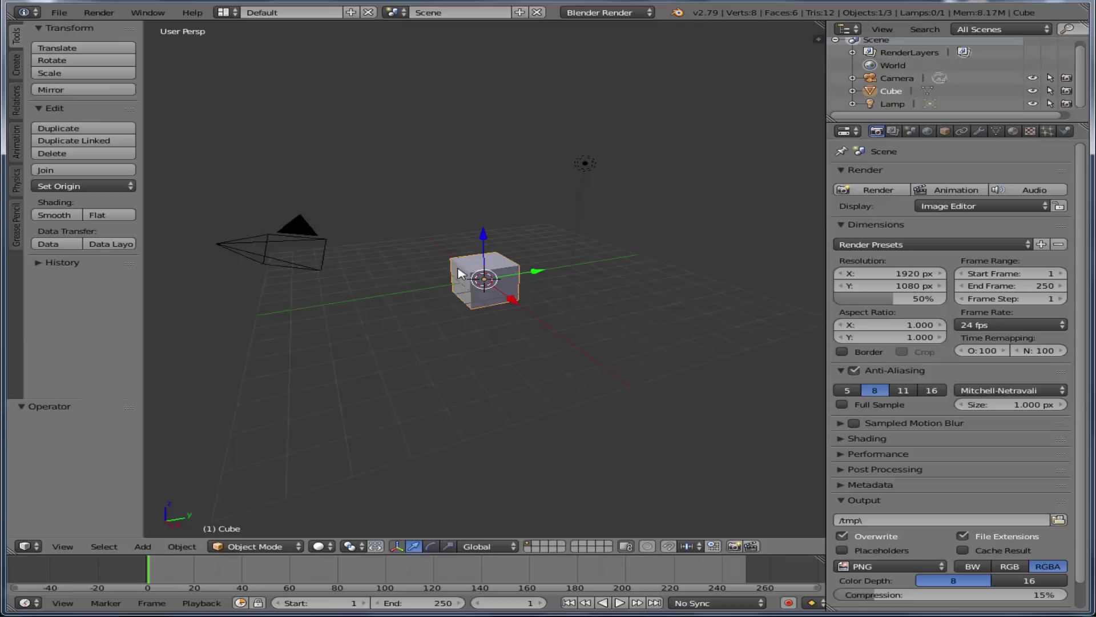
key(x)
click(276, 400)
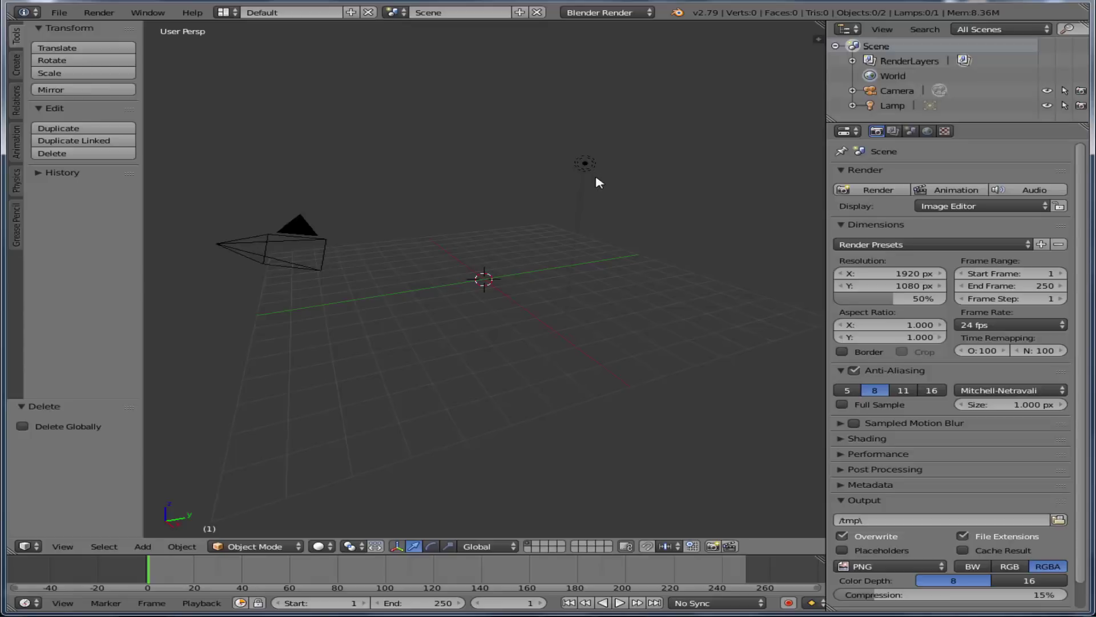
key(shift+a)
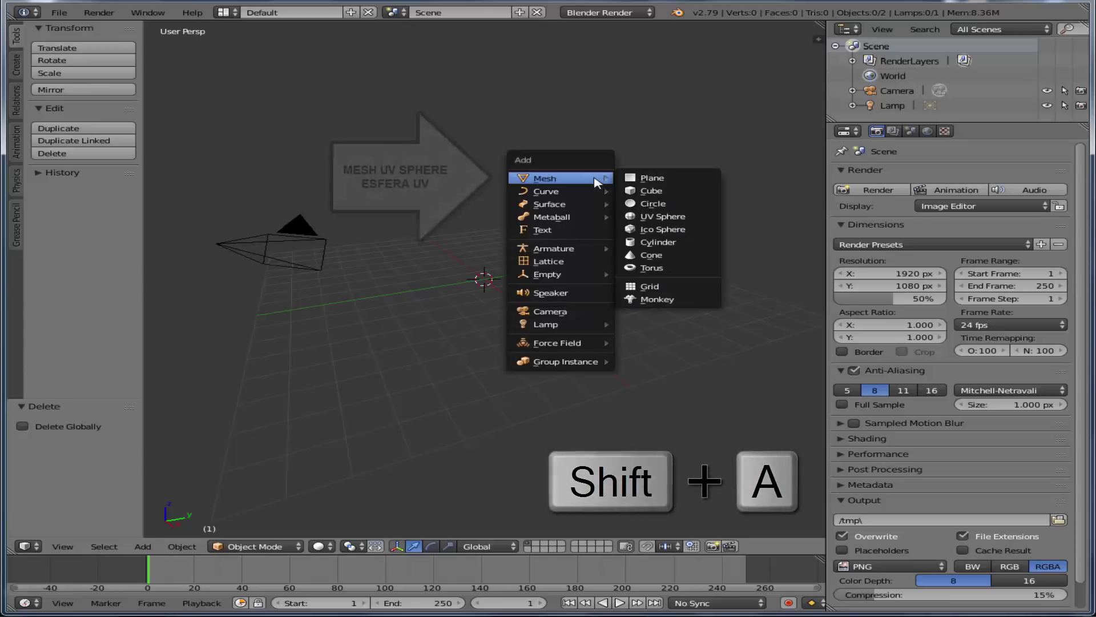
- Add a UV sphere and scale it down to 0.343
click(660, 217)
key(s)
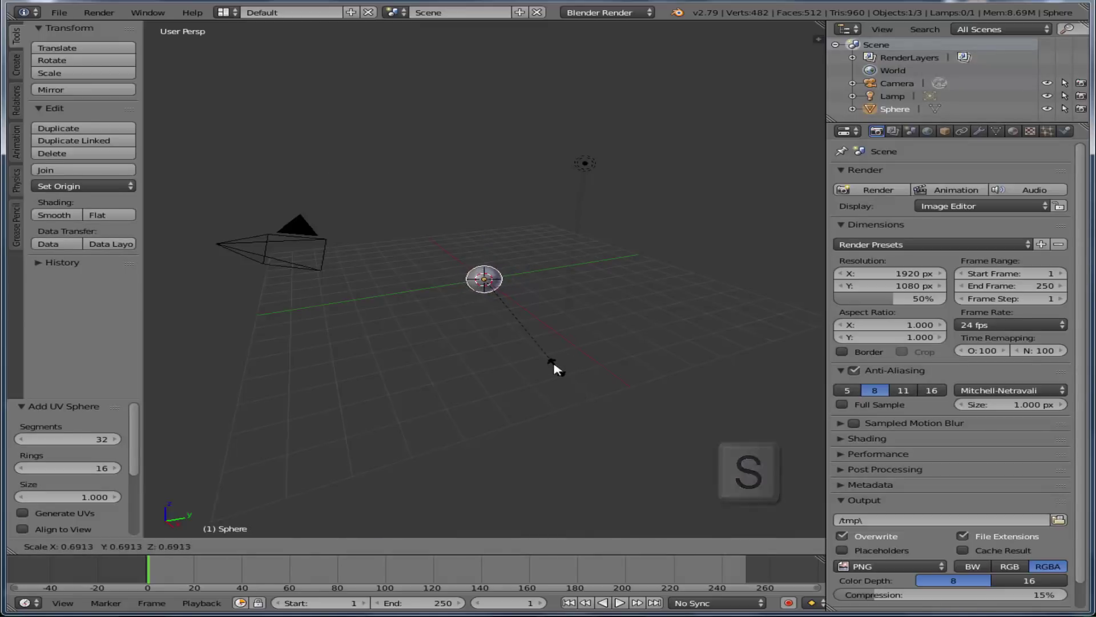
click(522, 324)
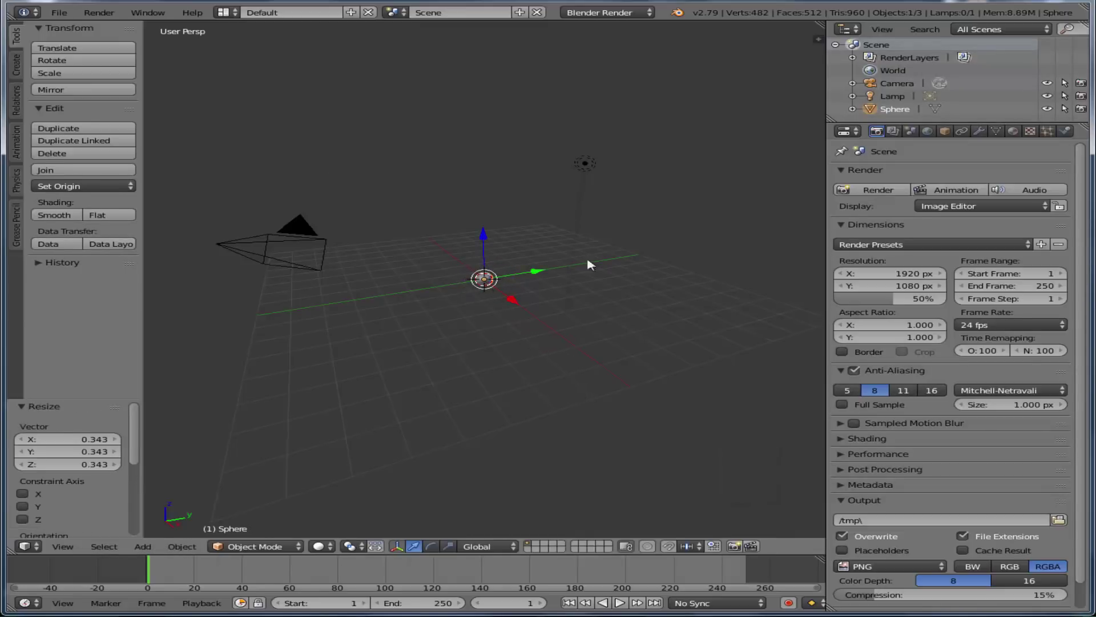
- Raise the sphere 9.462 units along Z above the origin
click(485, 235)
drag(485, 240, 532, 532)
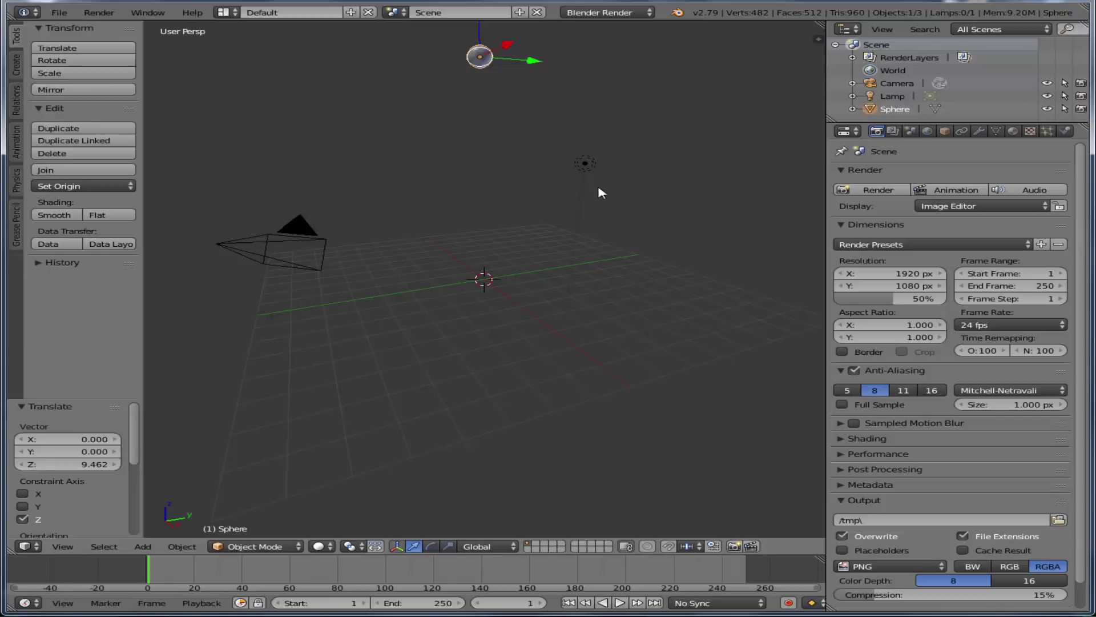
key(shift+a)
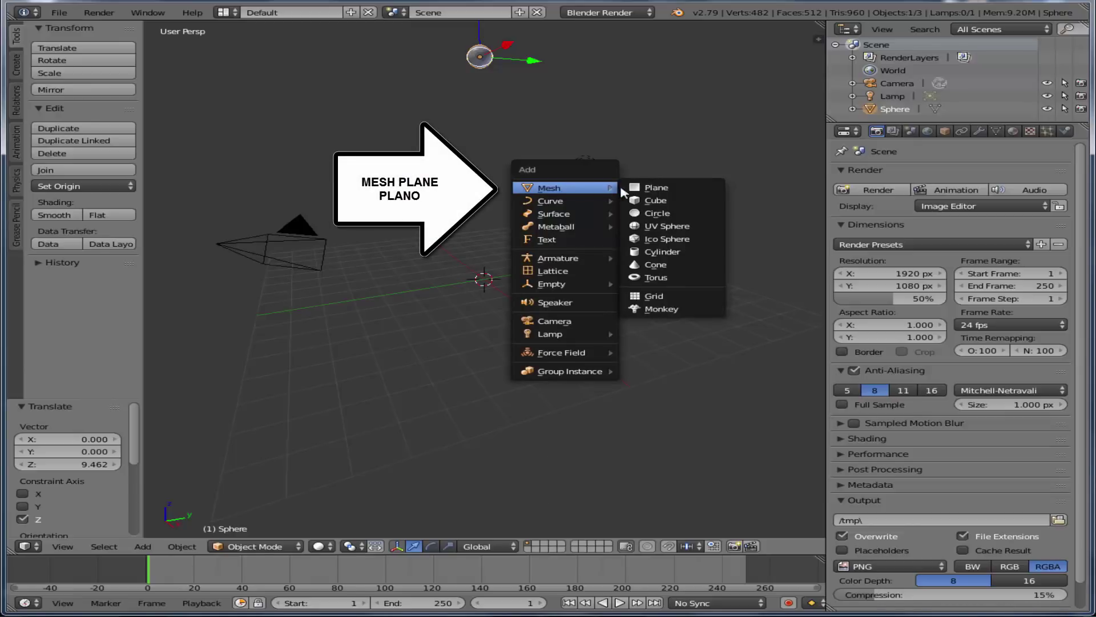
- Add a ground plane at the origin scaled to 5.145, then zoom out the view
click(657, 188)
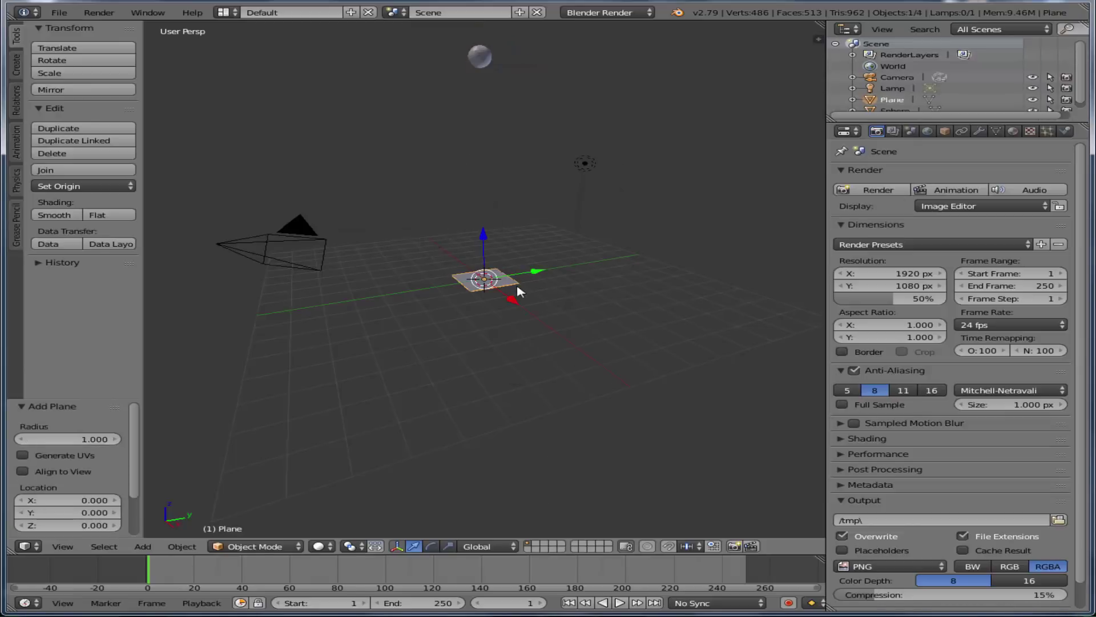
key(s)
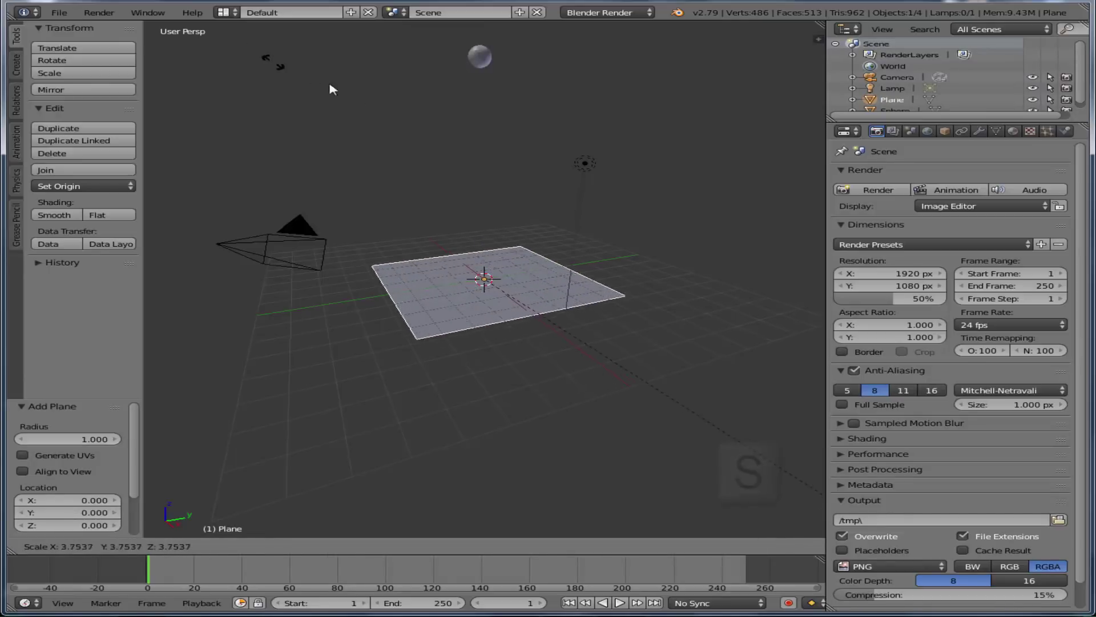
click(460, 158)
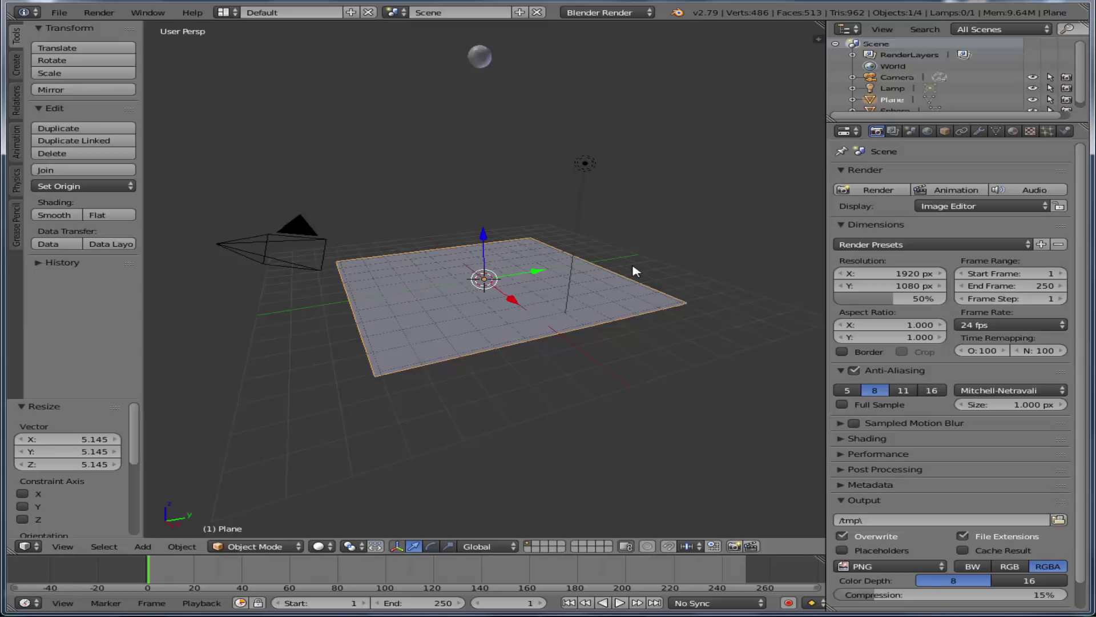
scroll(588, 255, down, 1)
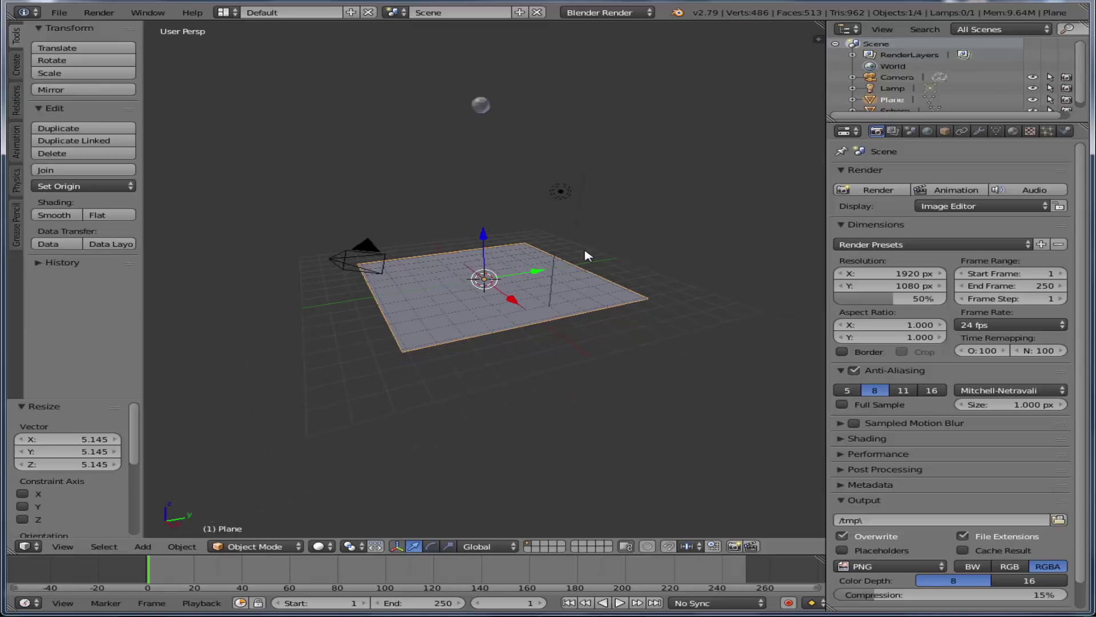
scroll(588, 255, down, 1)
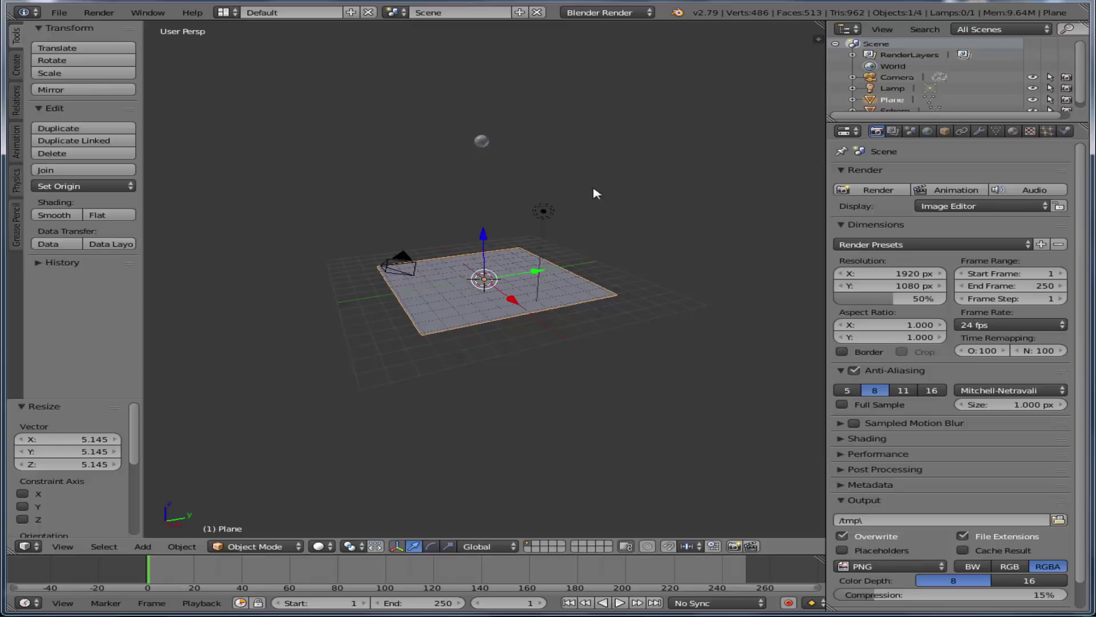
- Apply Quick Smoke to the selected sphere, creating a Smoke Domain around it
right_click(483, 143)
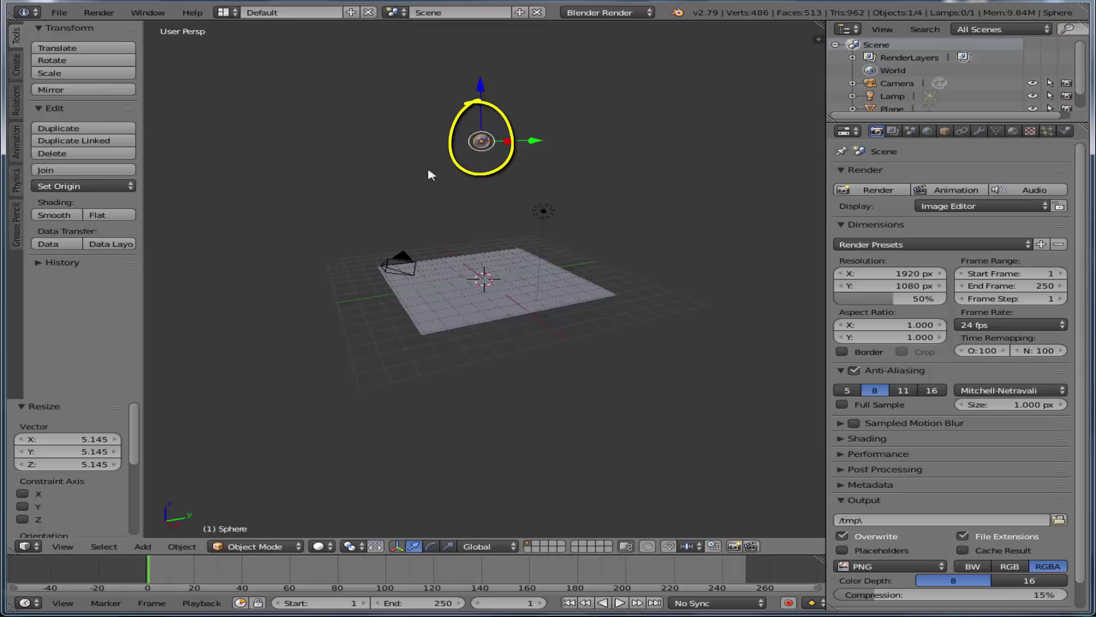
click(181, 546)
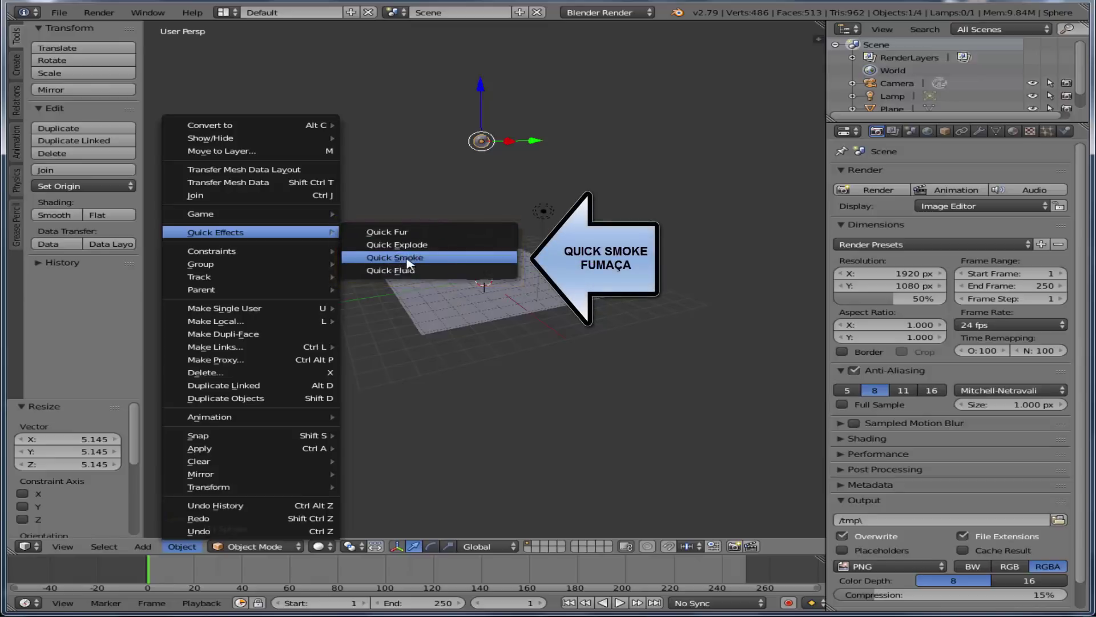
click(407, 257)
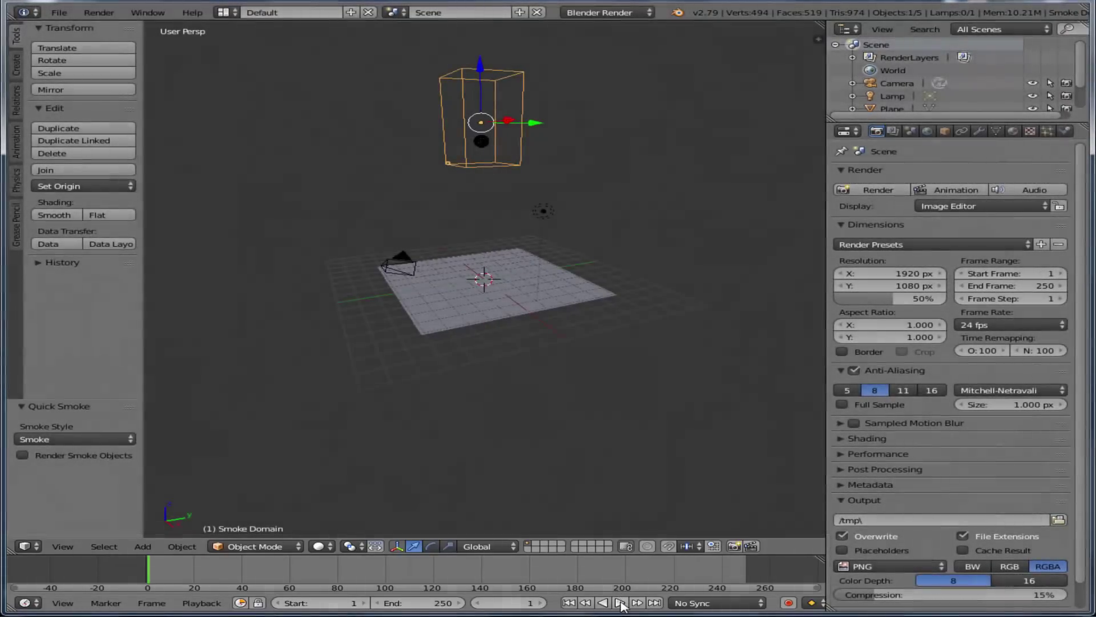
click(621, 603)
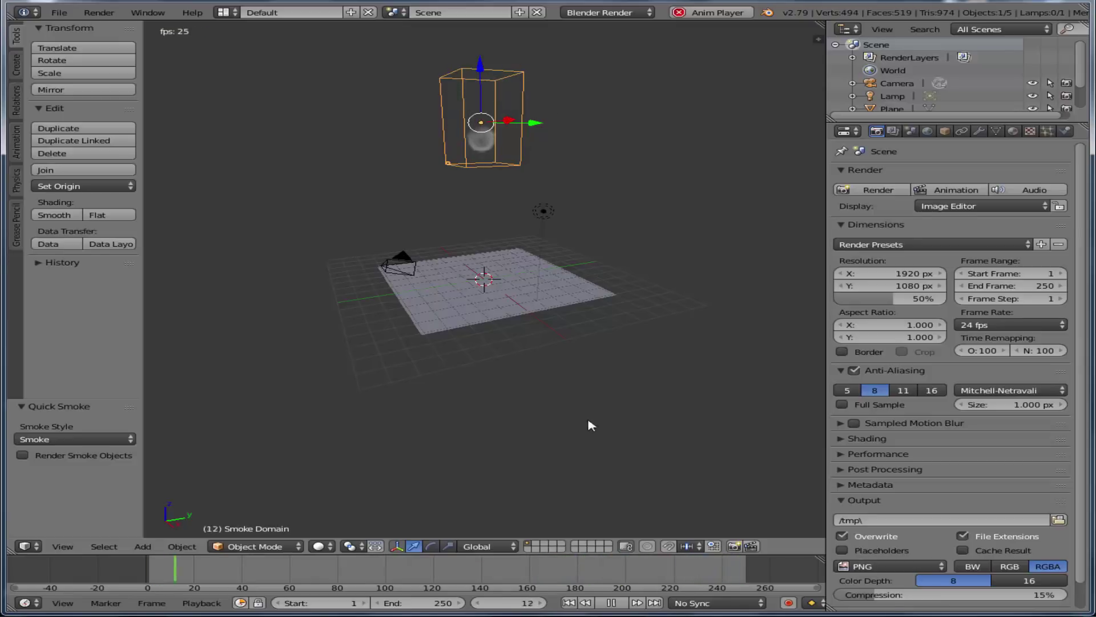
click(611, 602)
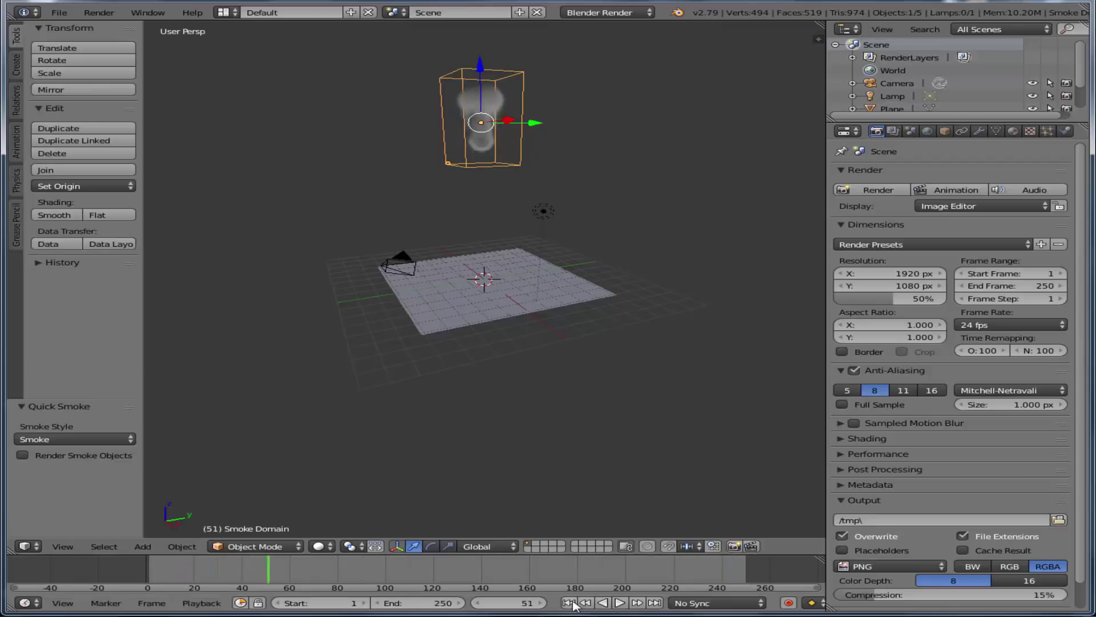
click(569, 603)
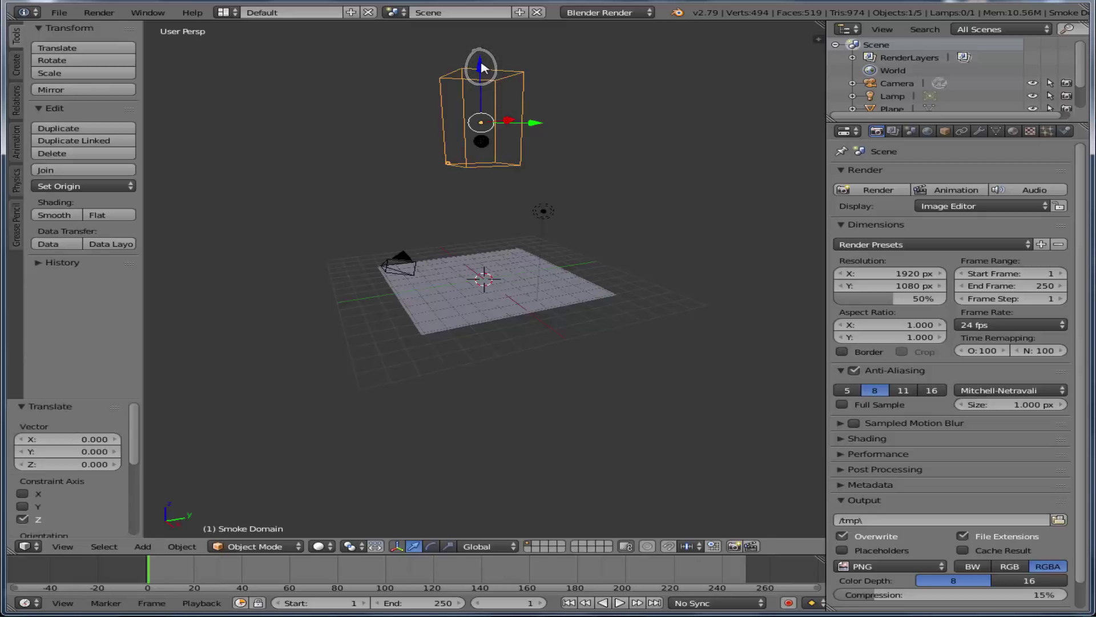
- Lower the Smoke Domain 8.327 units onto the plane and preview playback, returning to frame 1
drag(481, 68, 479, 198)
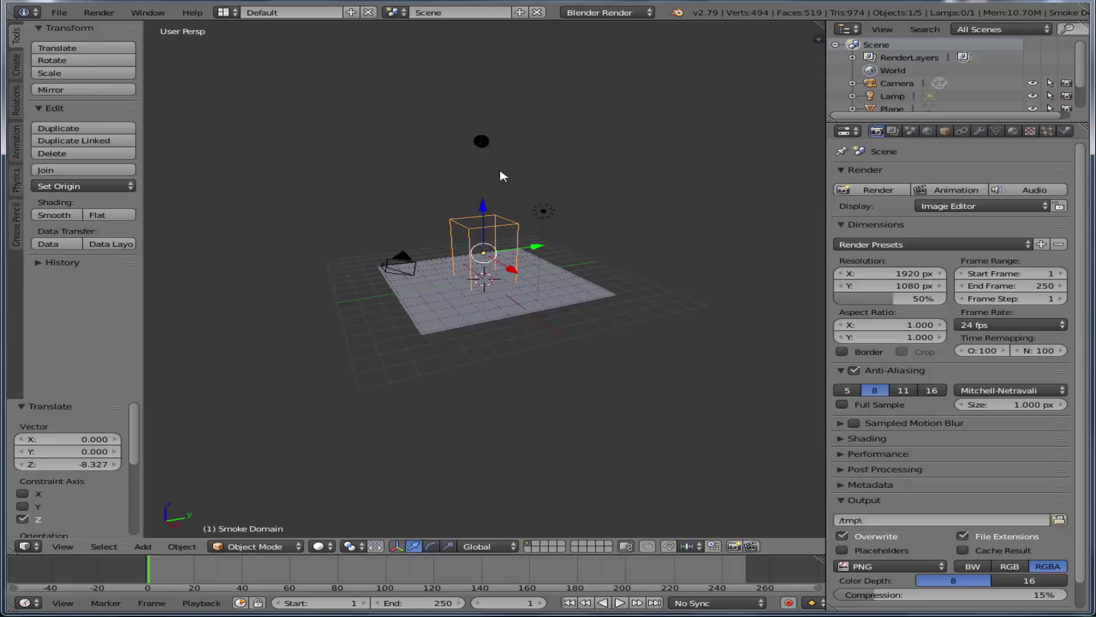
click(620, 603)
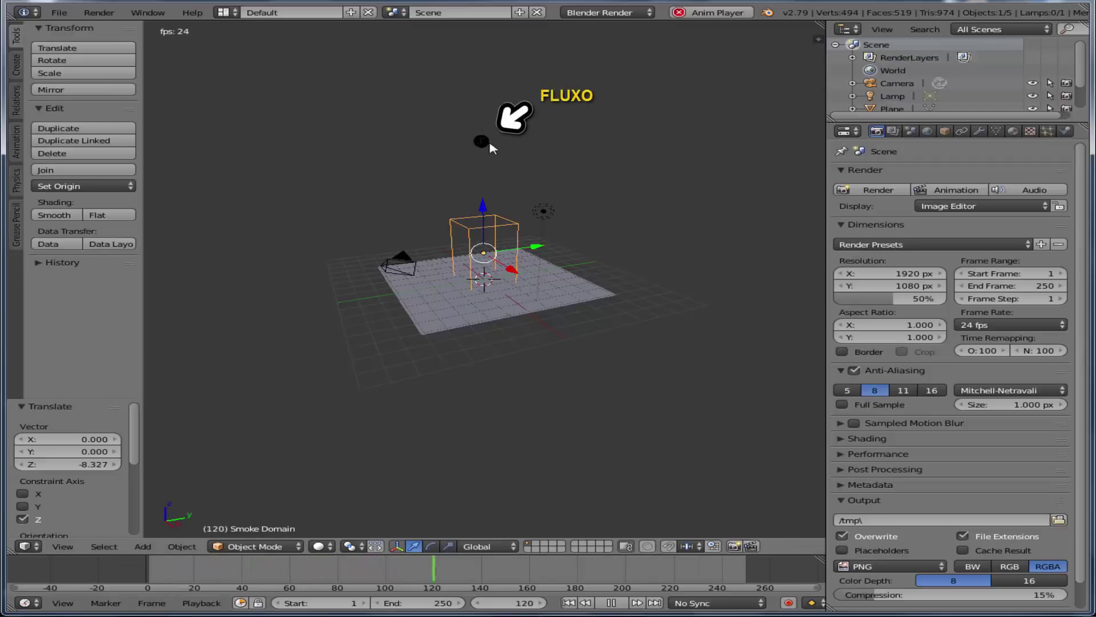
click(611, 603)
click(568, 604)
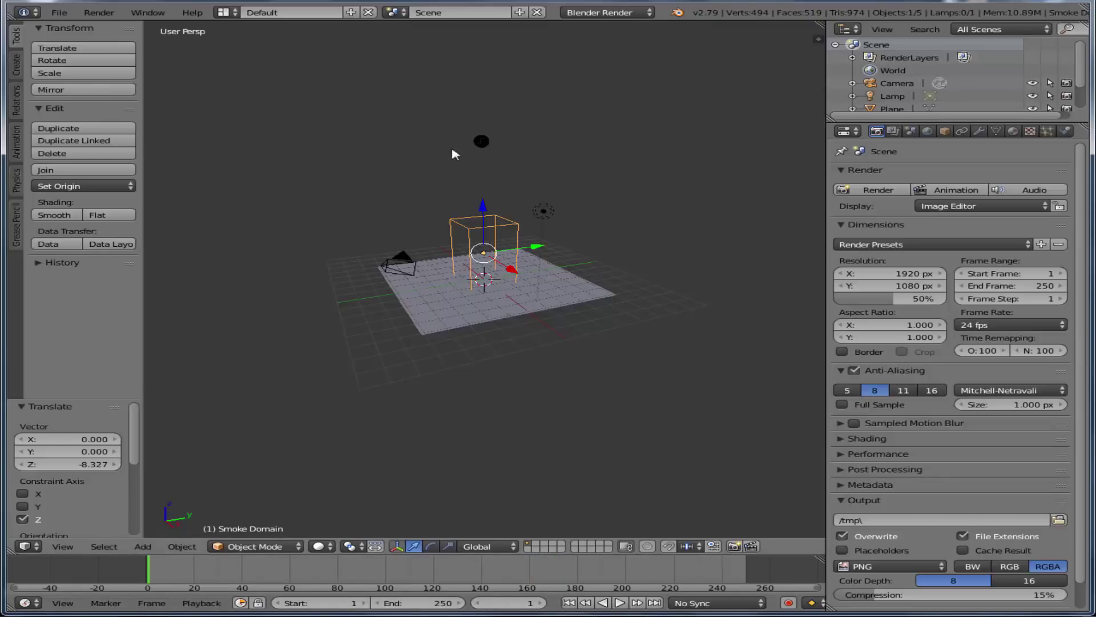
- Check the sphere's smoke flow physics settings, then select the Smoke Domain box
right_click(481, 141)
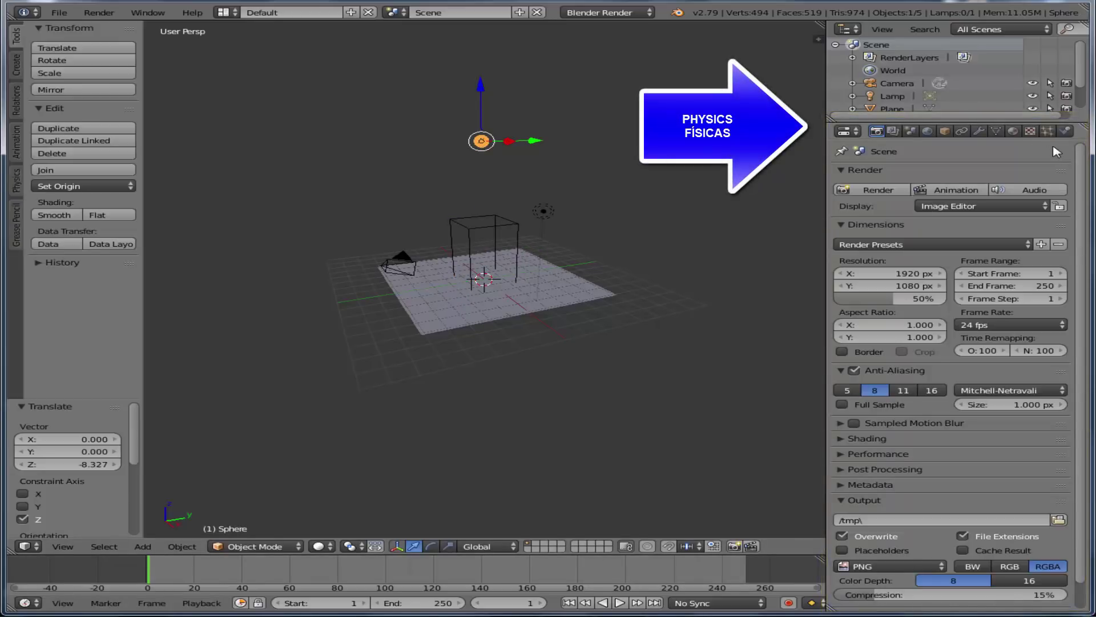
click(1065, 132)
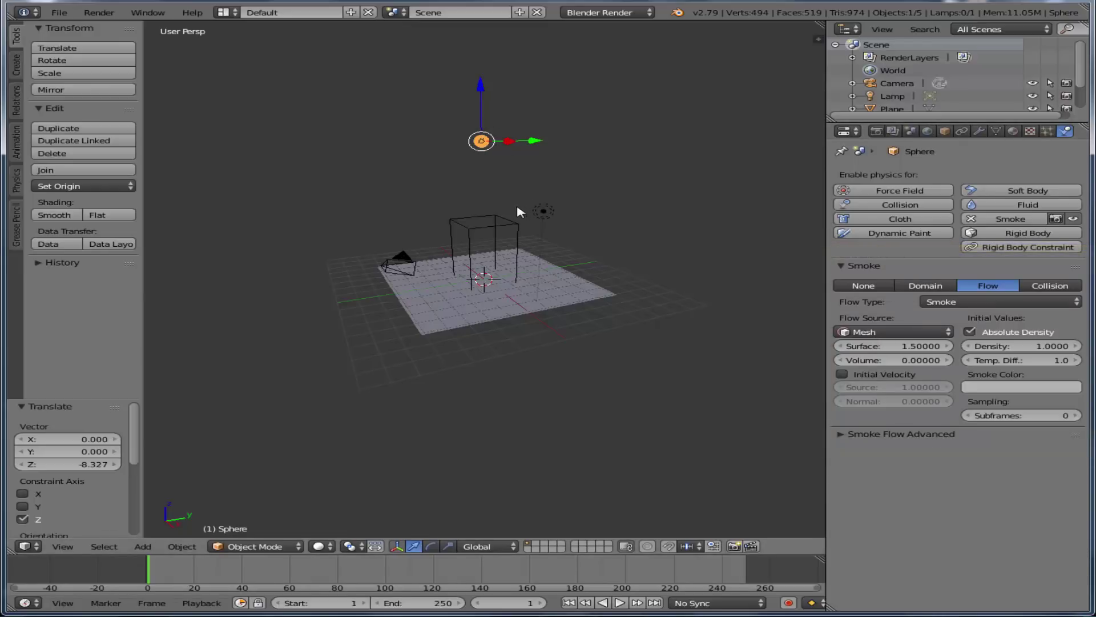
right_click(505, 220)
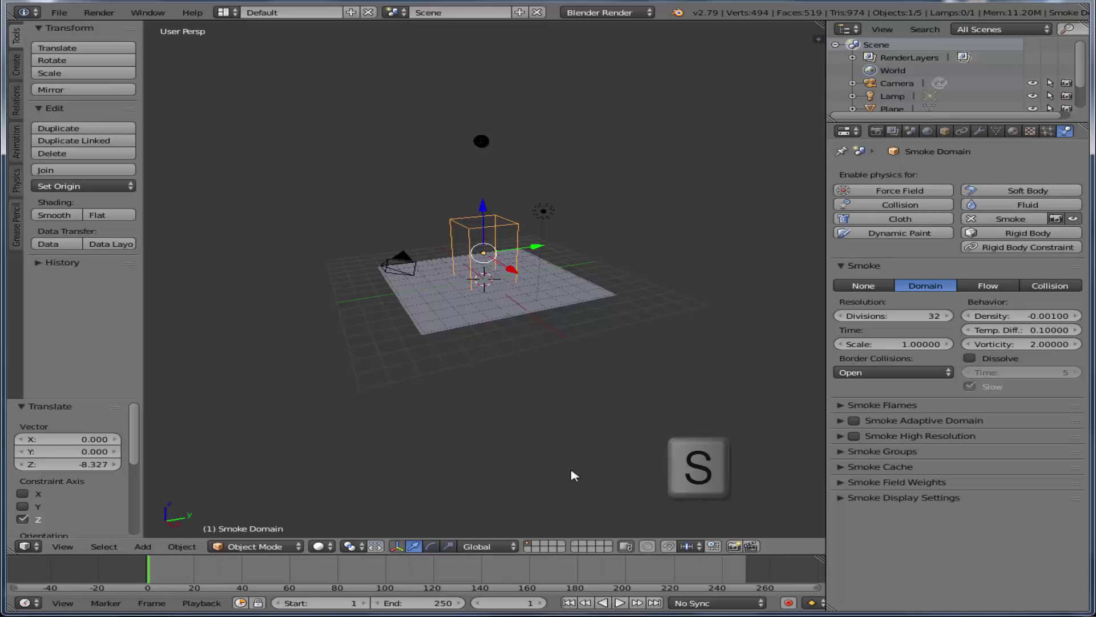
- Scale the Smoke Domain by 3.366 on Y, 2.968 on X and 1.924 on Z
key(y)
key(s)
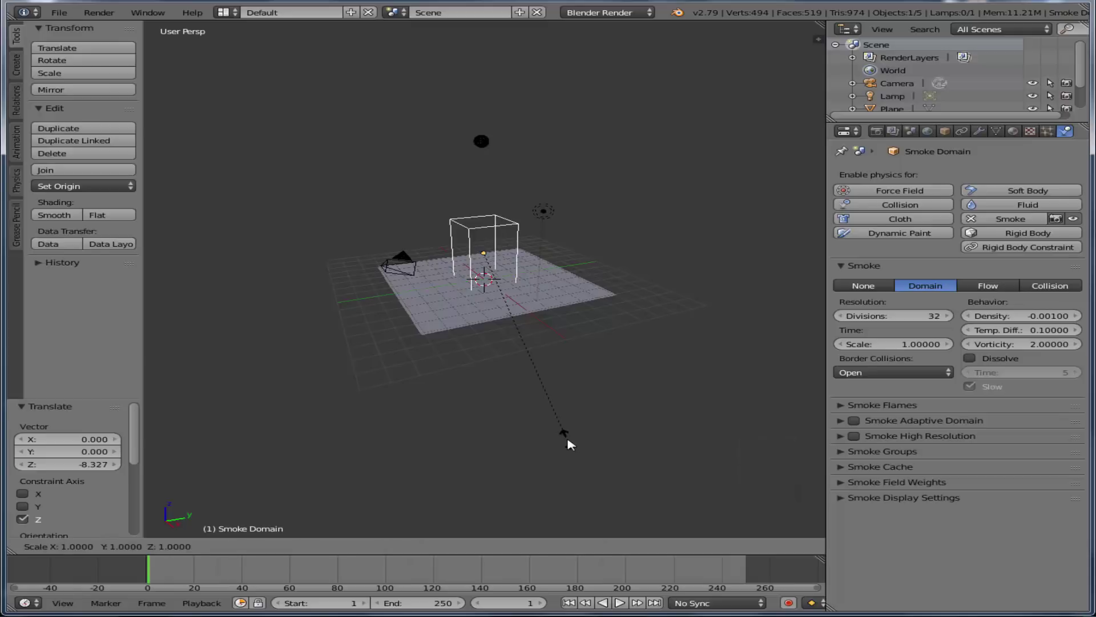
key(y)
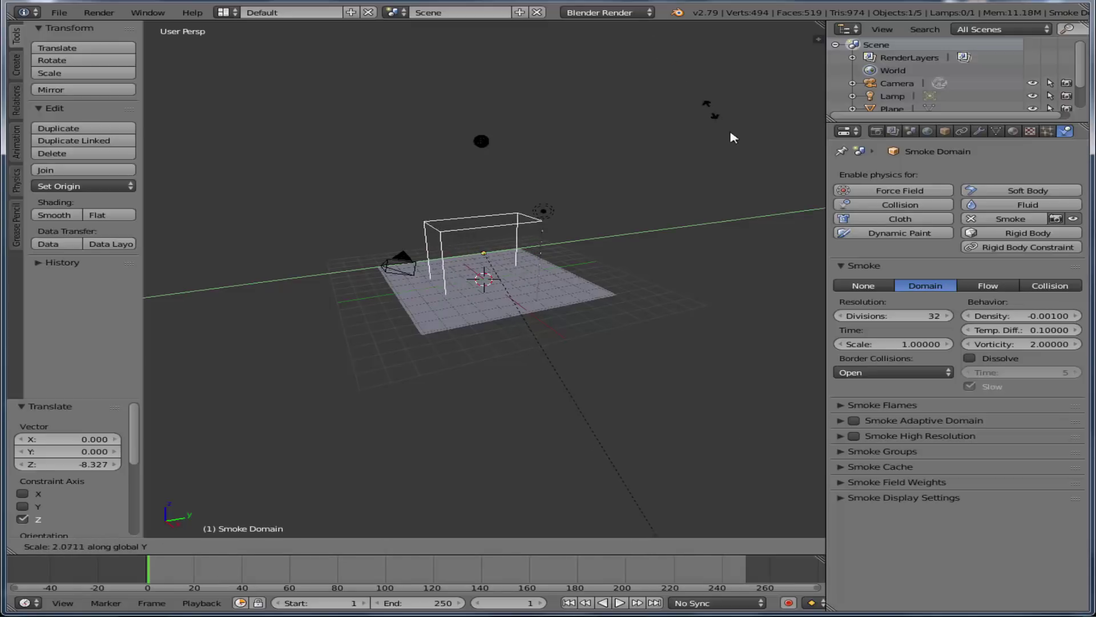
click(803, 362)
key(s)
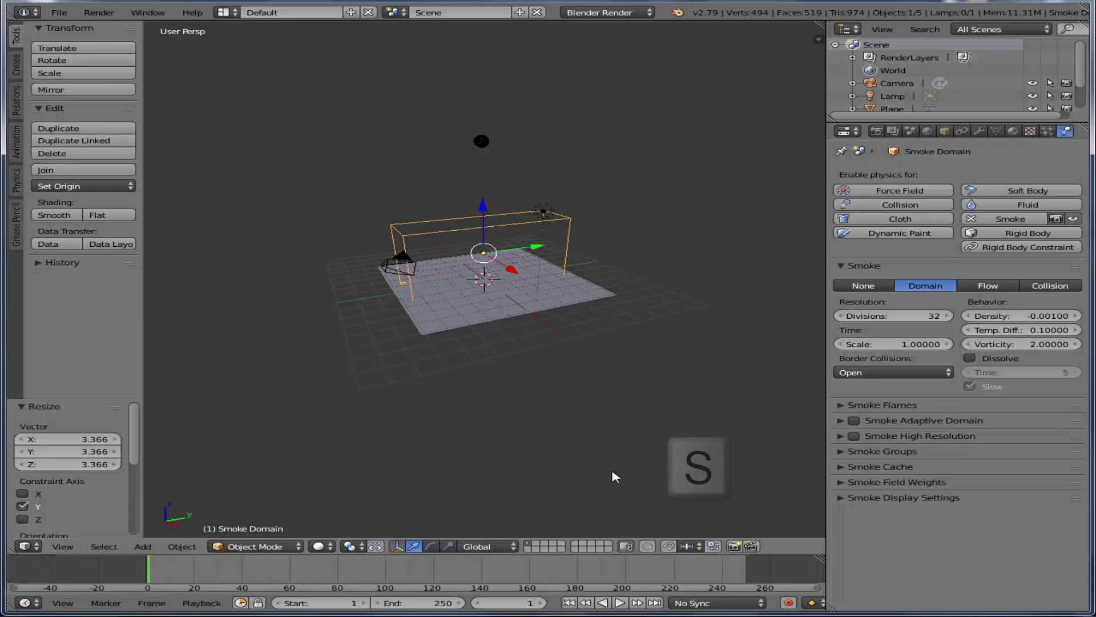
key(x)
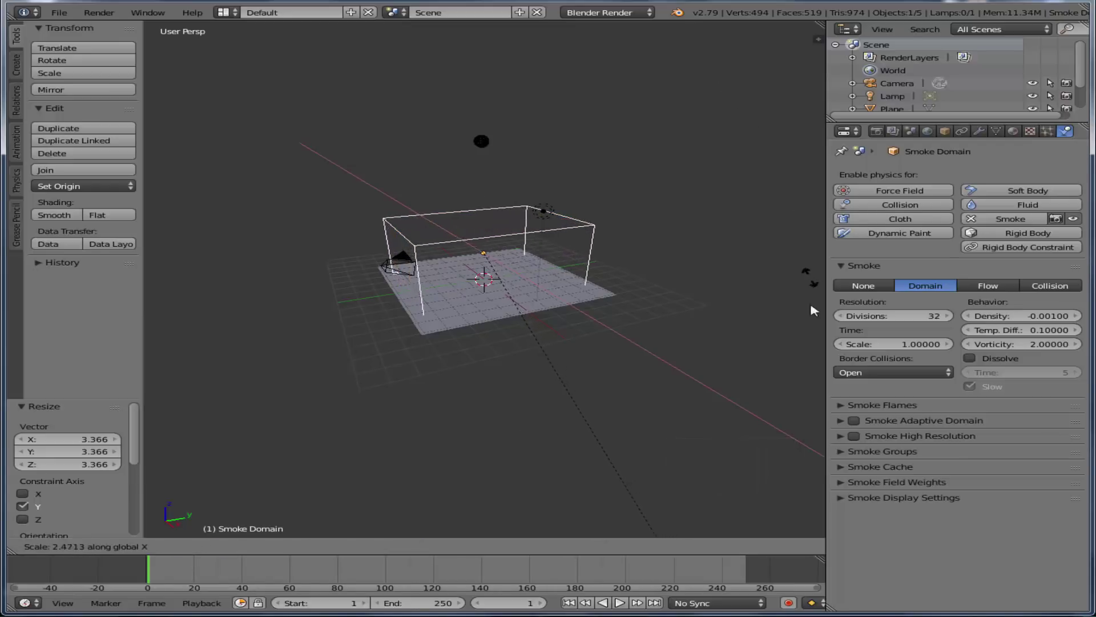
click(821, 405)
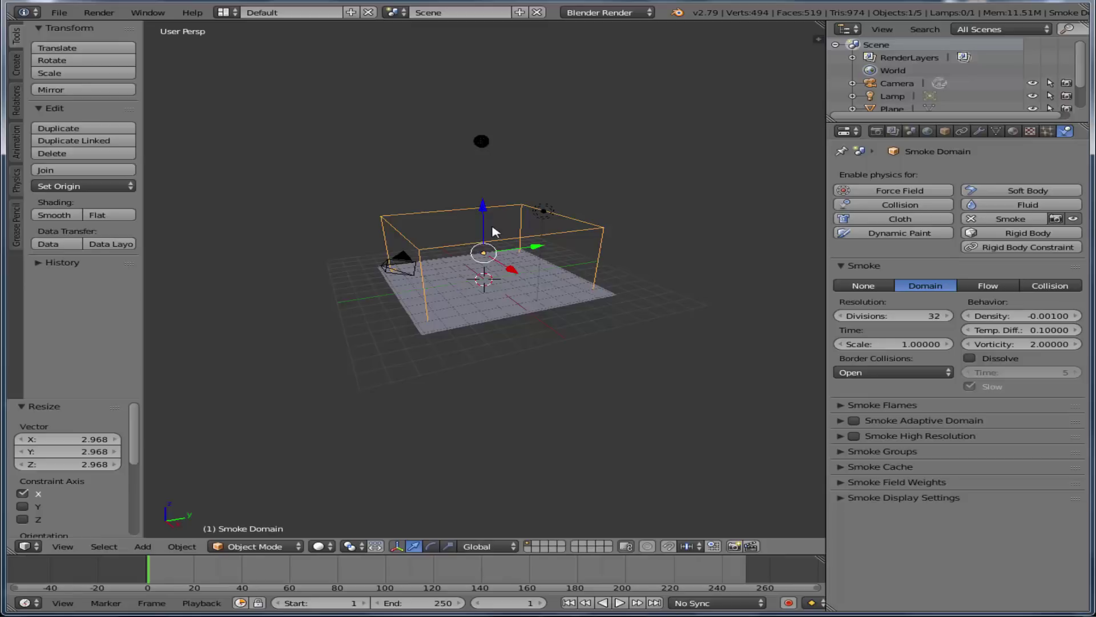
key(s)
key(z)
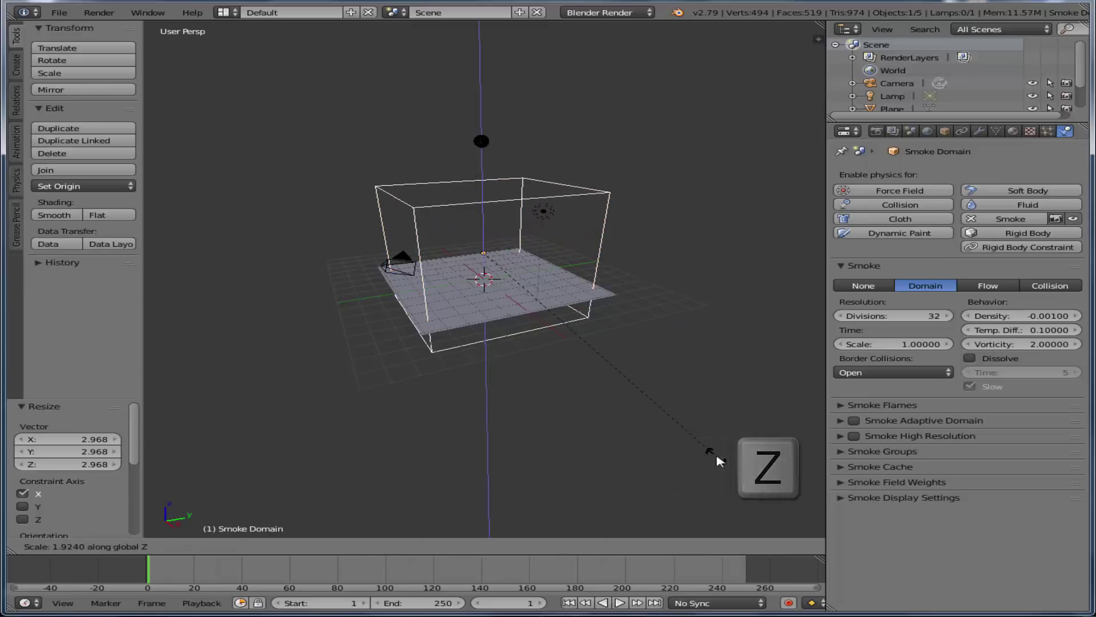
click(708, 463)
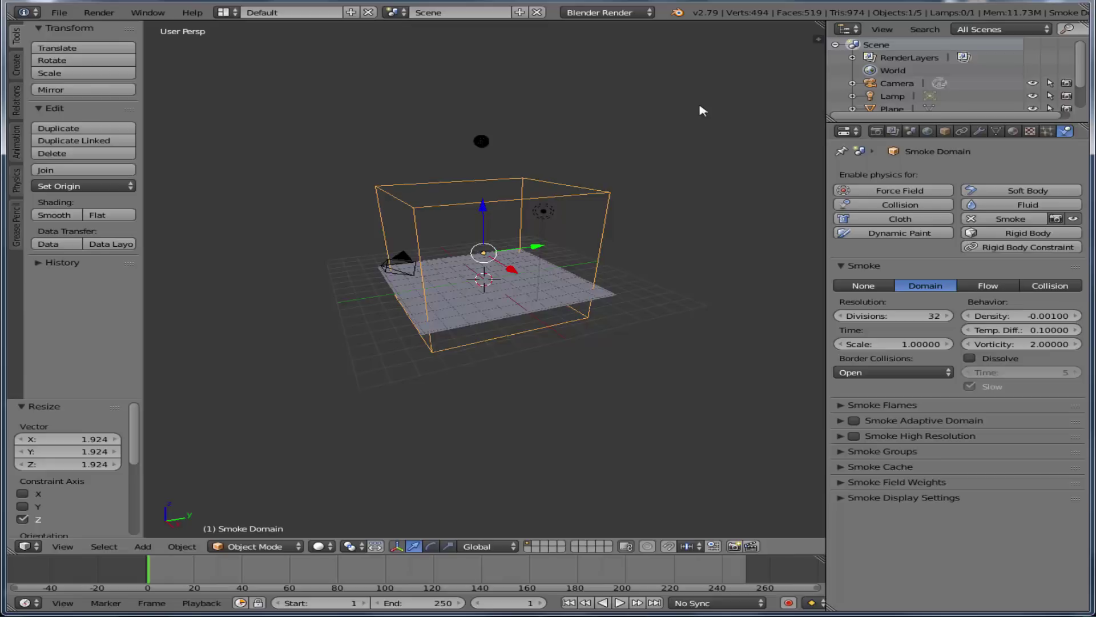
- Lower the ground plane to Z -1.406, then select the sphere
right_click(514, 312)
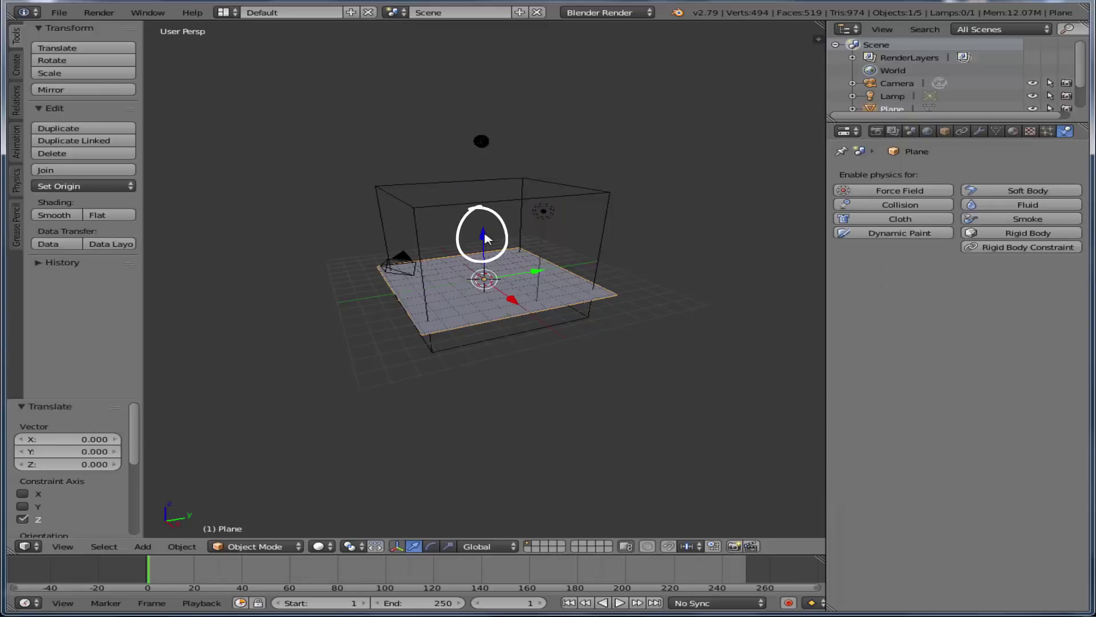
drag(485, 237, 483, 254)
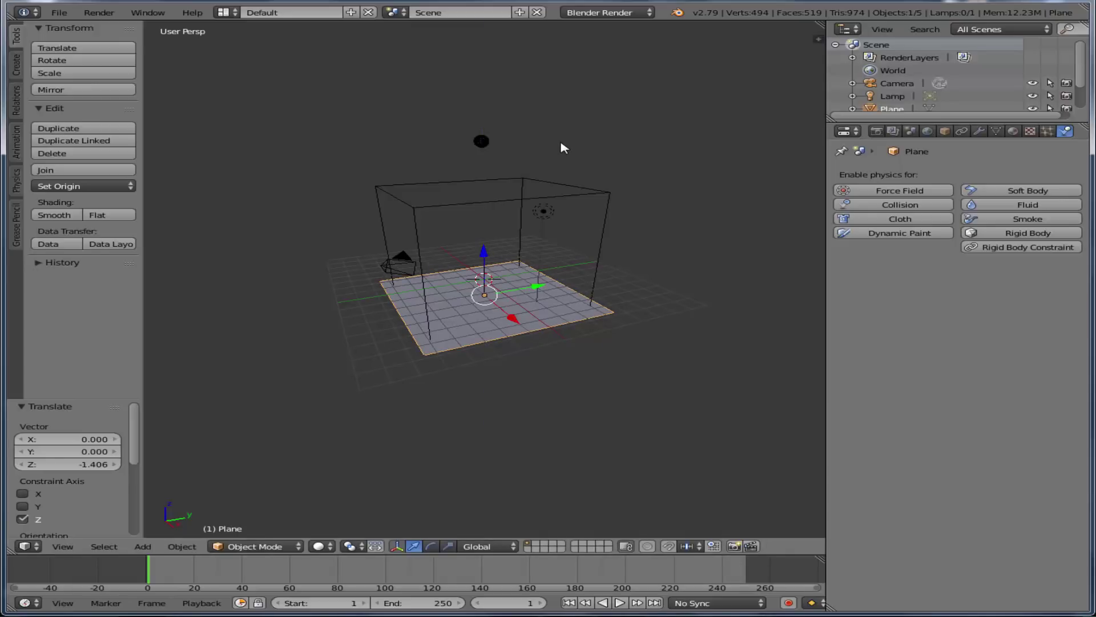
right_click(480, 143)
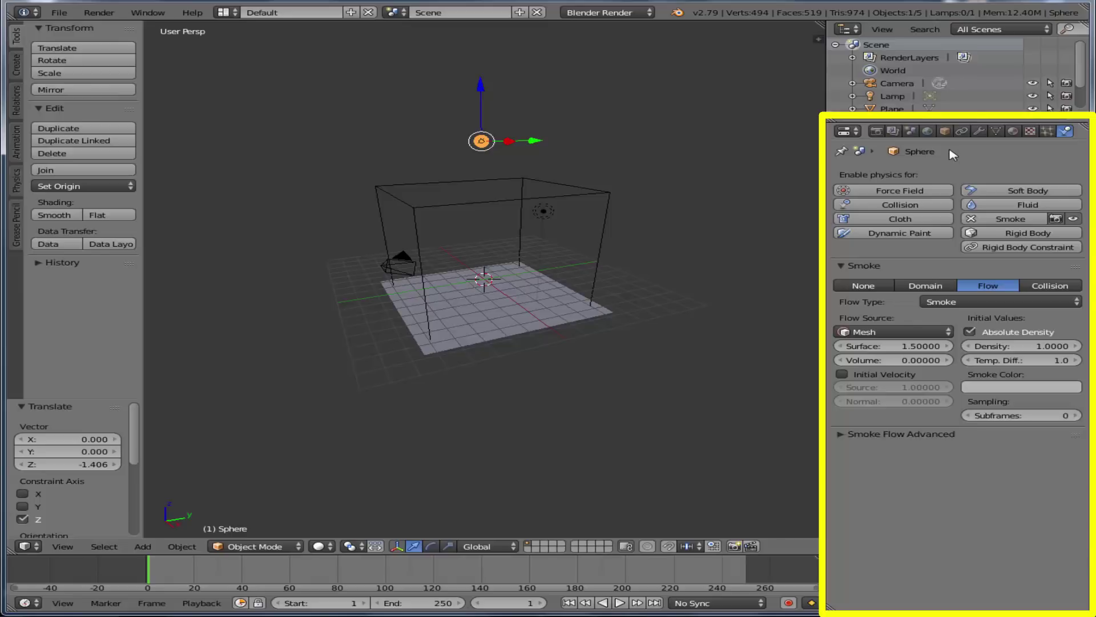
- Add a particle system to the sphere (1000 particles, lifetime 50) and preview it
click(1048, 131)
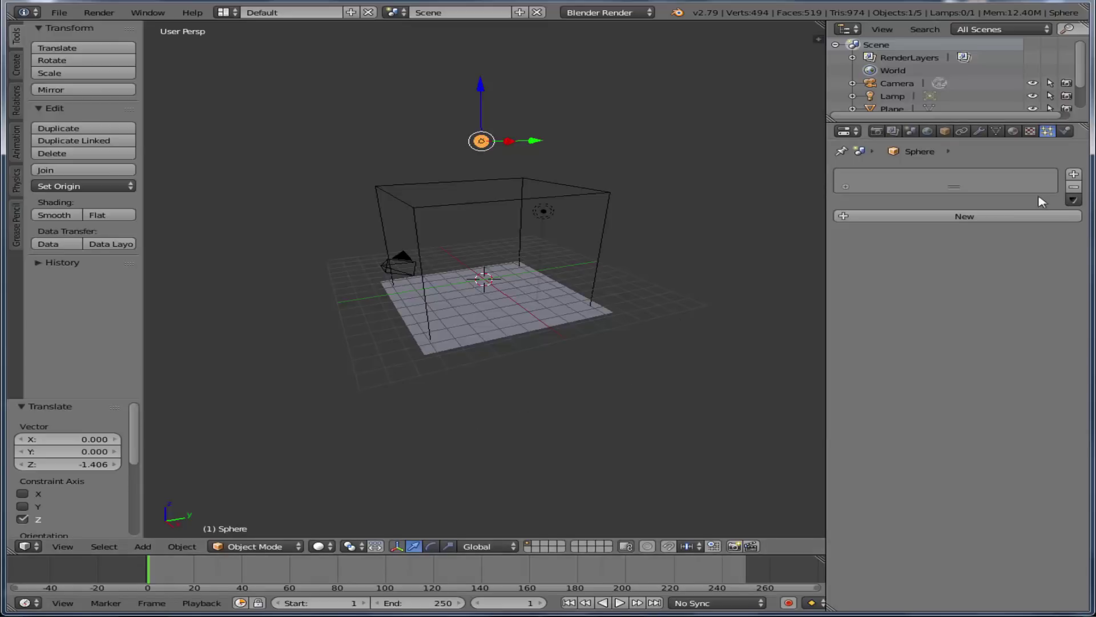
click(963, 217)
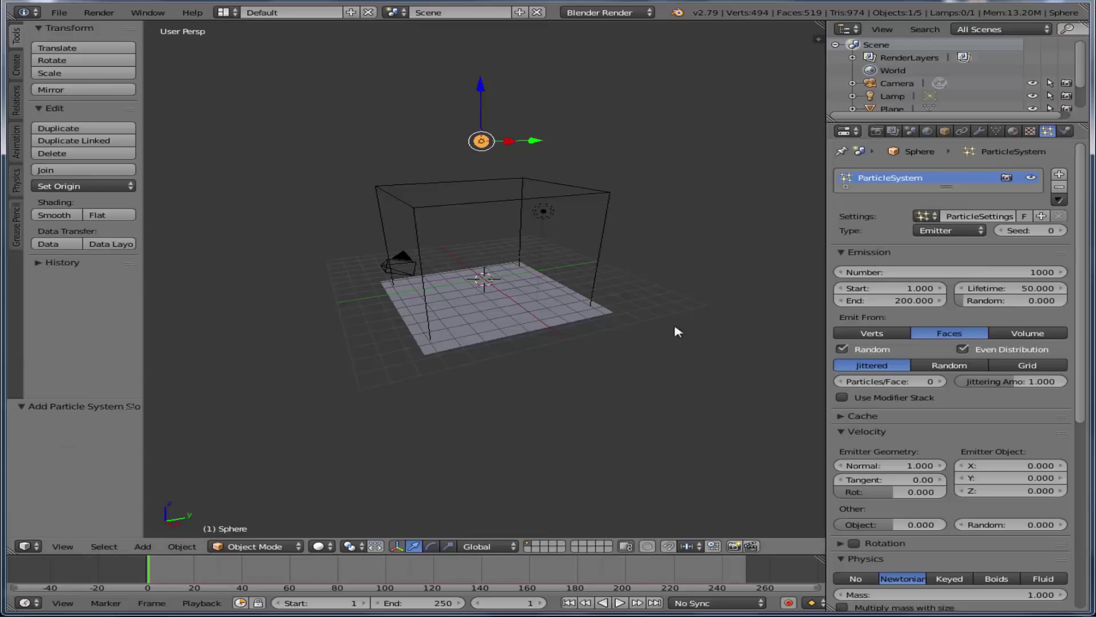
click(619, 603)
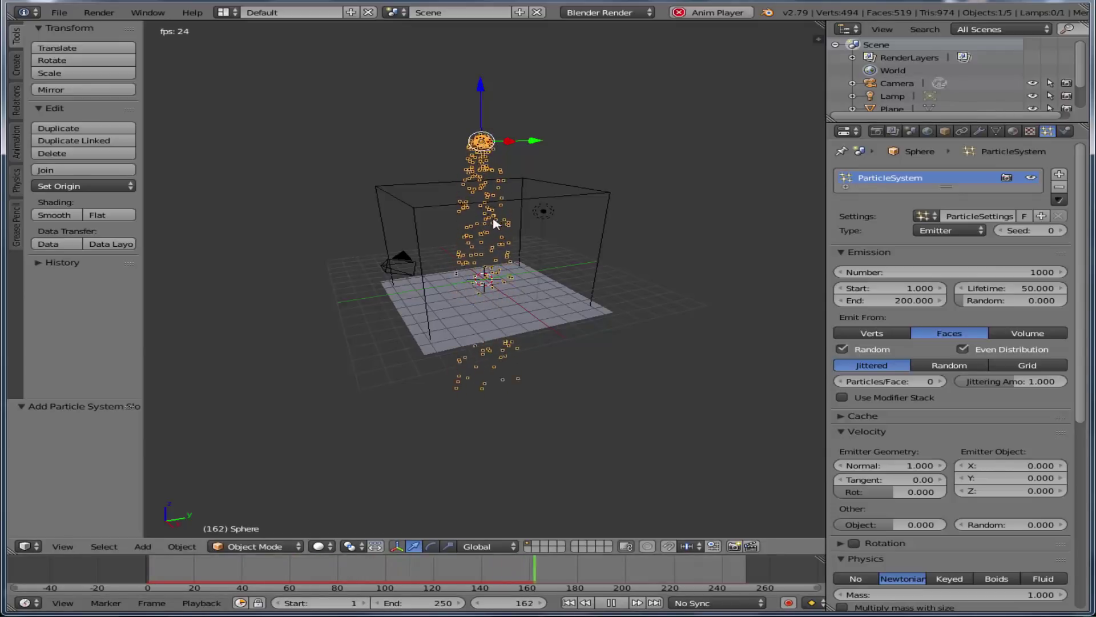
click(613, 603)
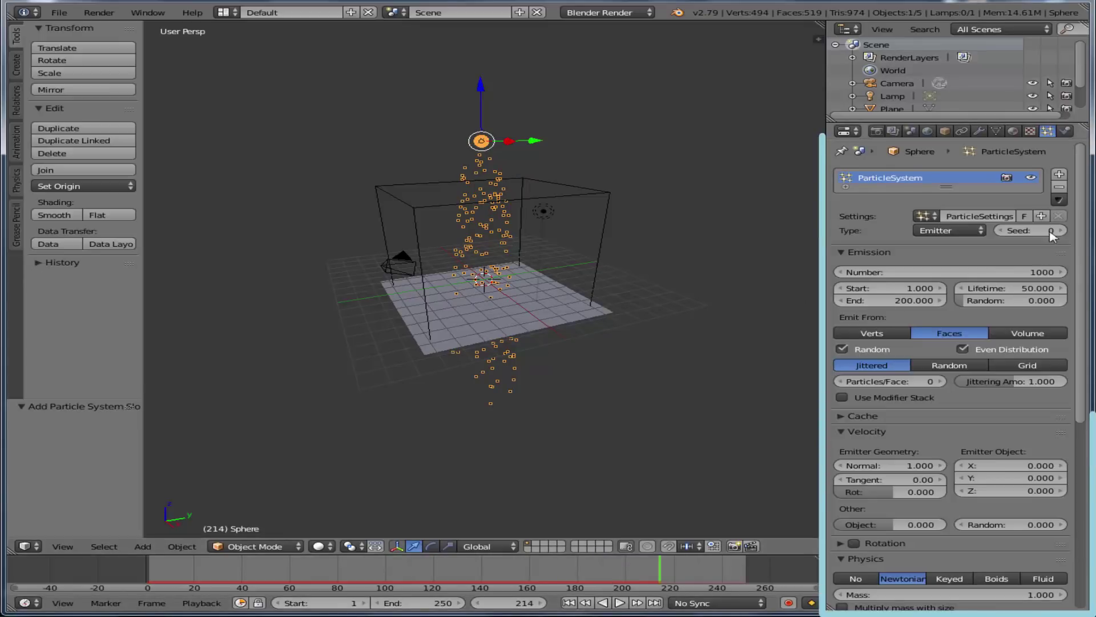
scroll(1083, 186, down, 4)
- Set the particles' Field Weights Gravity to 0 and play the animation to test it
scroll(1083, 187, down, 2)
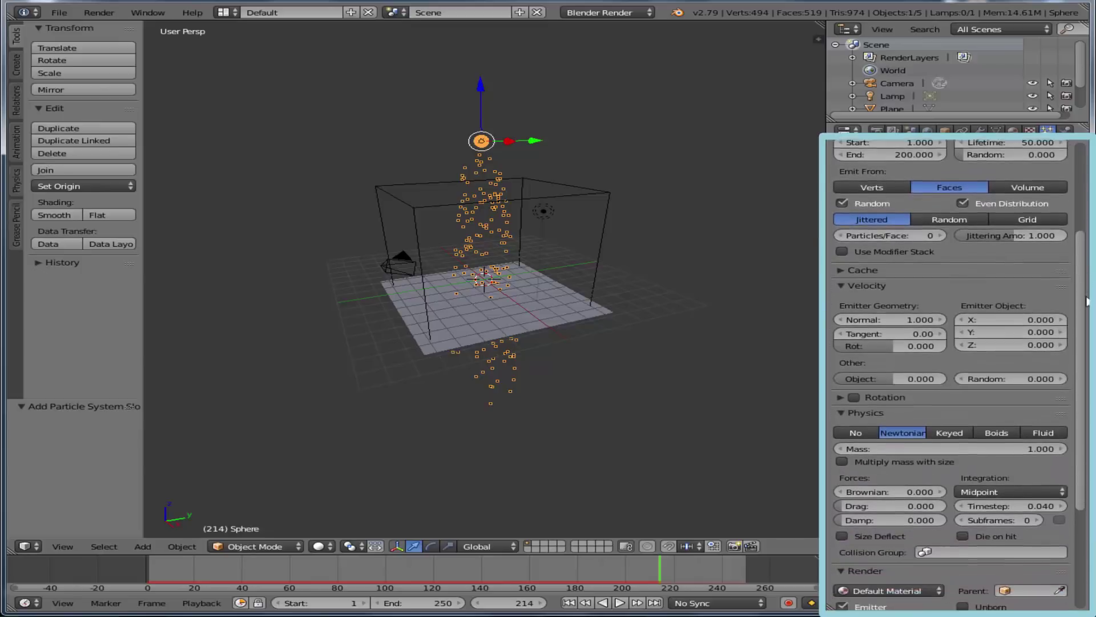
scroll(1083, 187, down, 5)
scroll(1083, 187, down, 1)
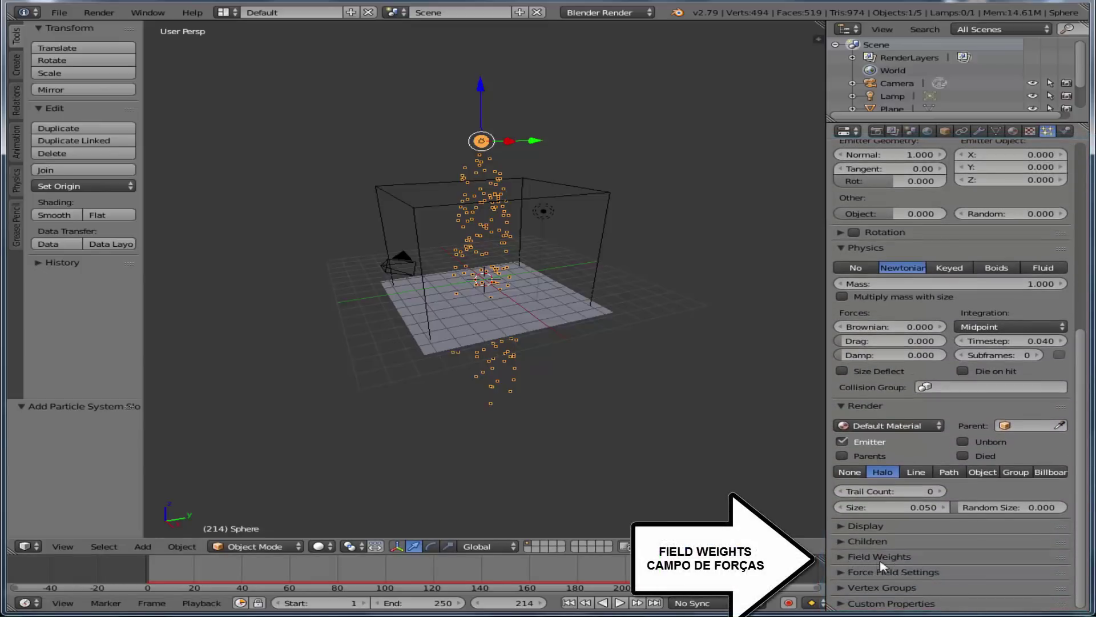
click(842, 557)
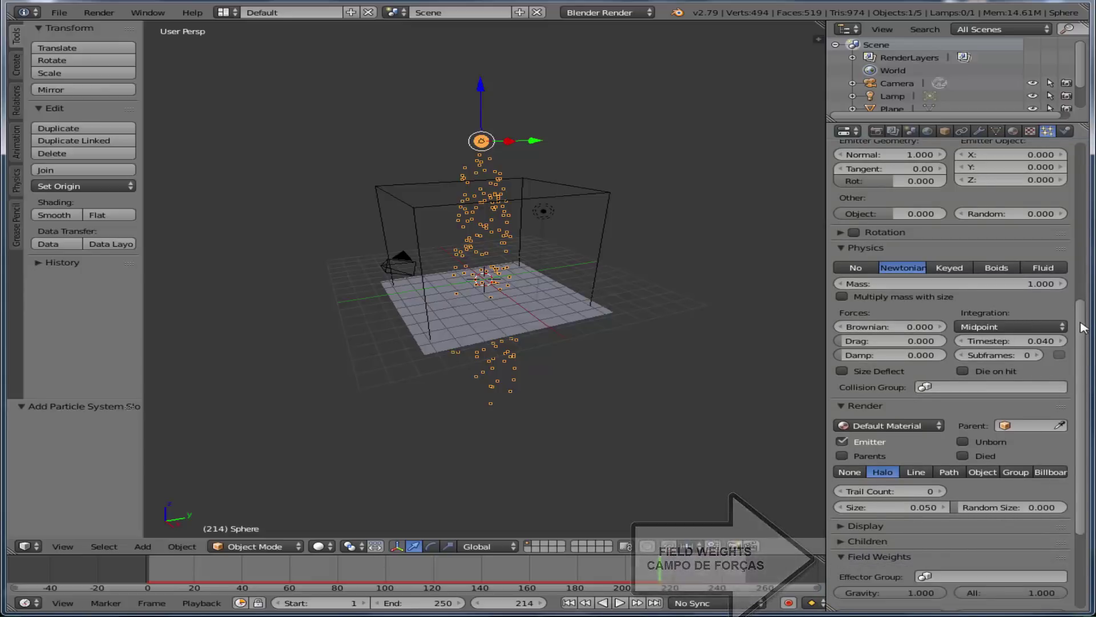
drag(1084, 328, 1083, 419)
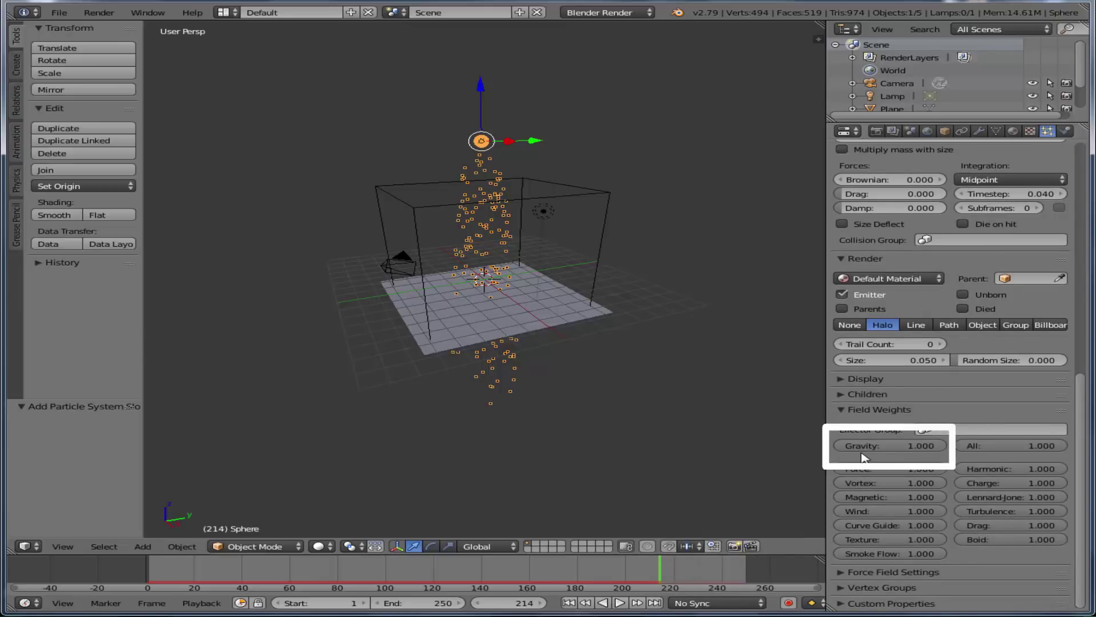
click(875, 447)
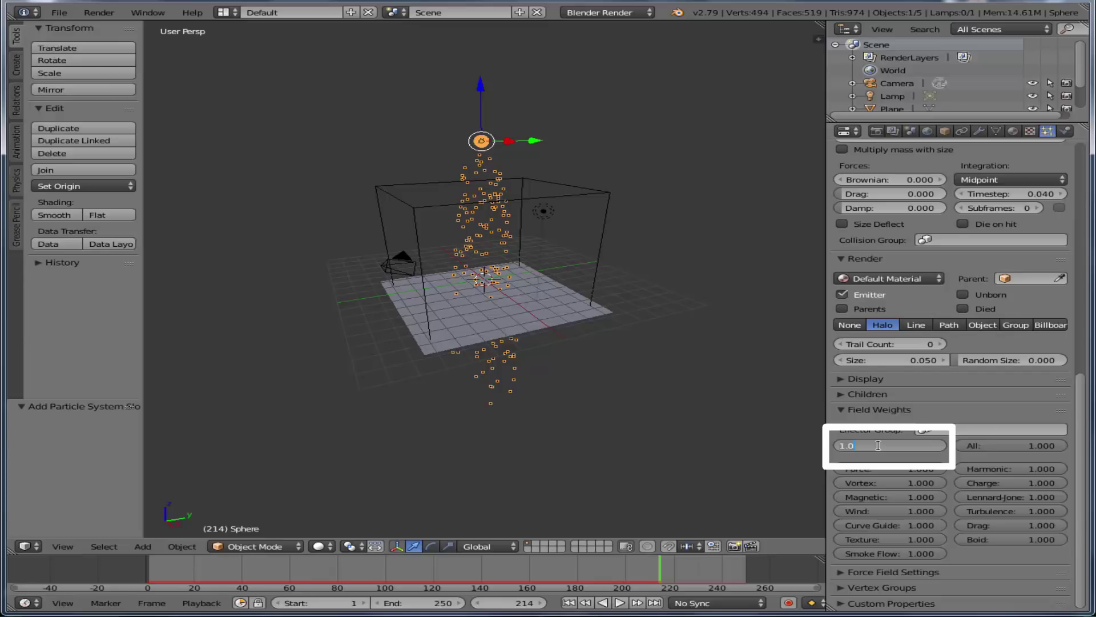
text(0)
key(Return)
click(569, 602)
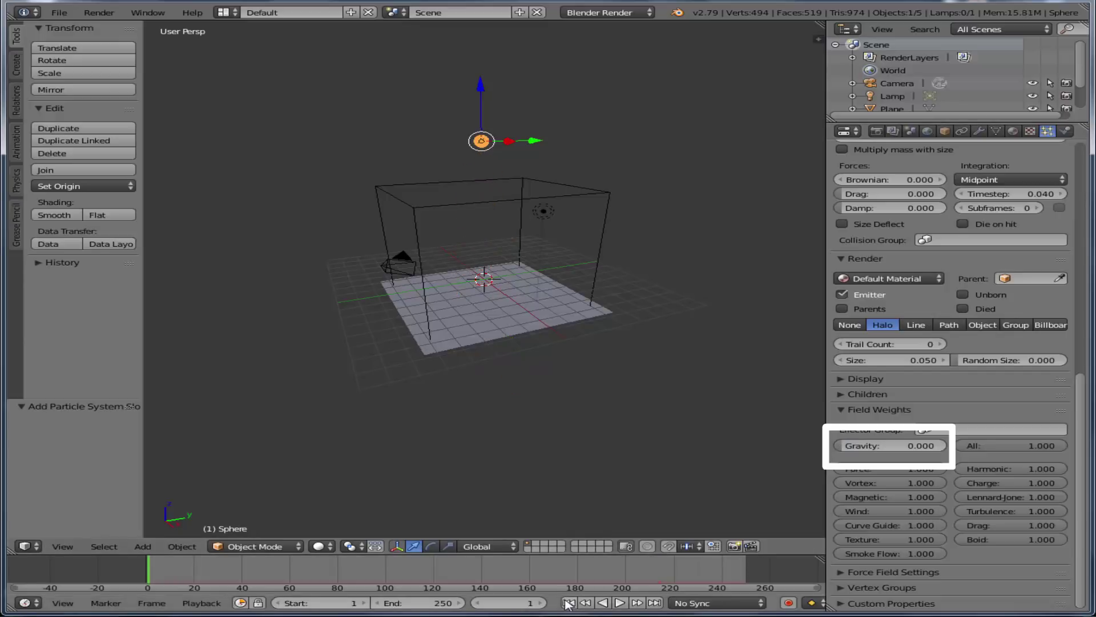
click(620, 602)
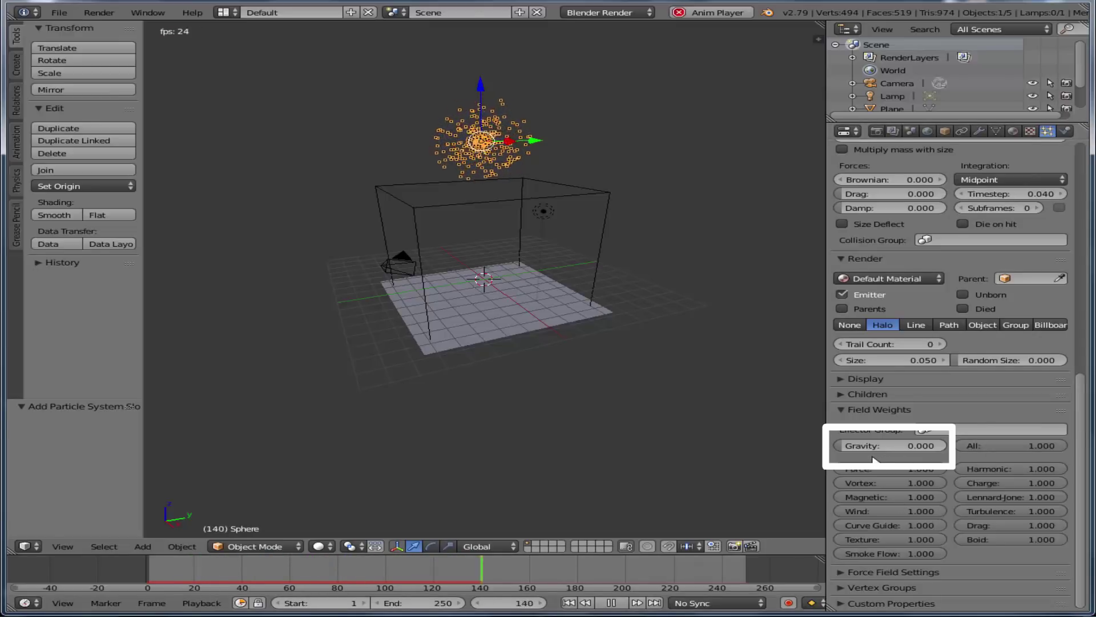
click(609, 603)
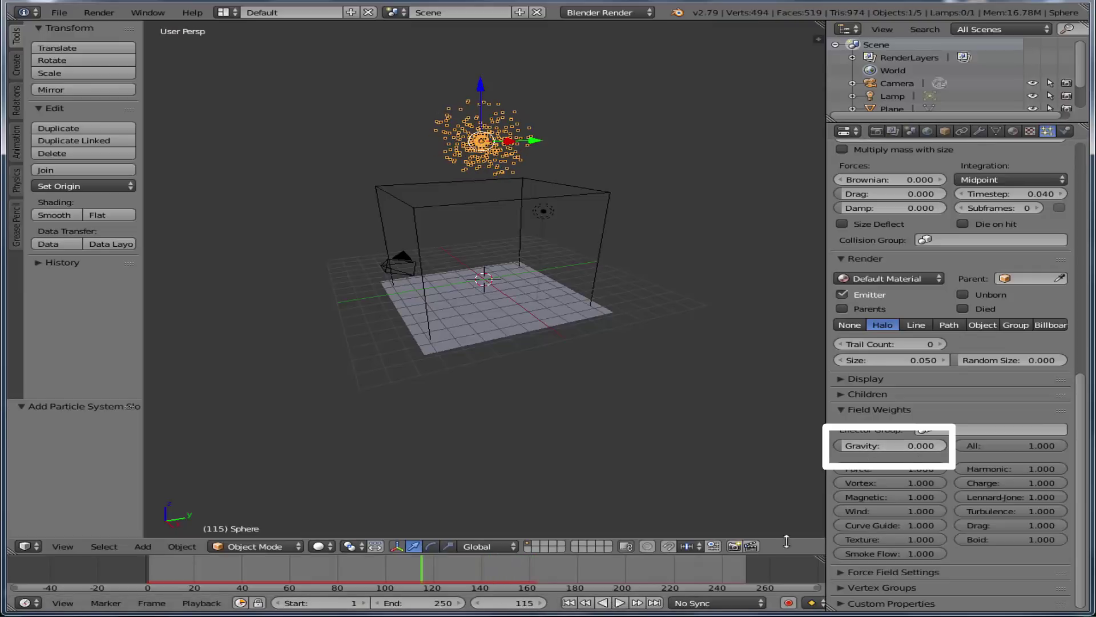
- Restore particle Gravity to 1.000 and replay the animation from frame 1
click(879, 445)
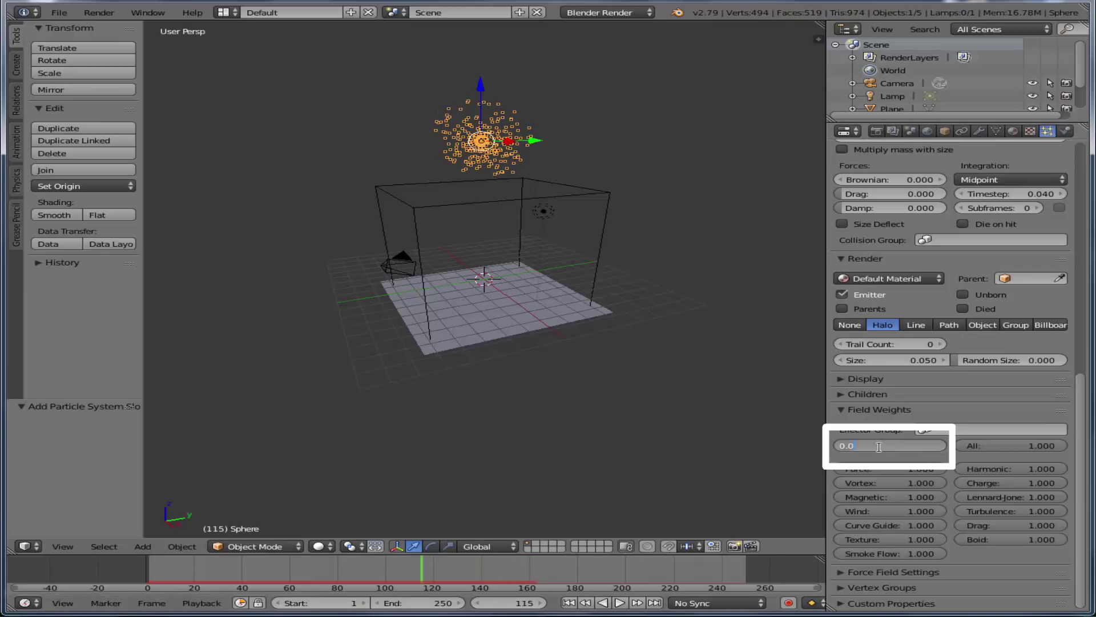
text(1)
key(Return)
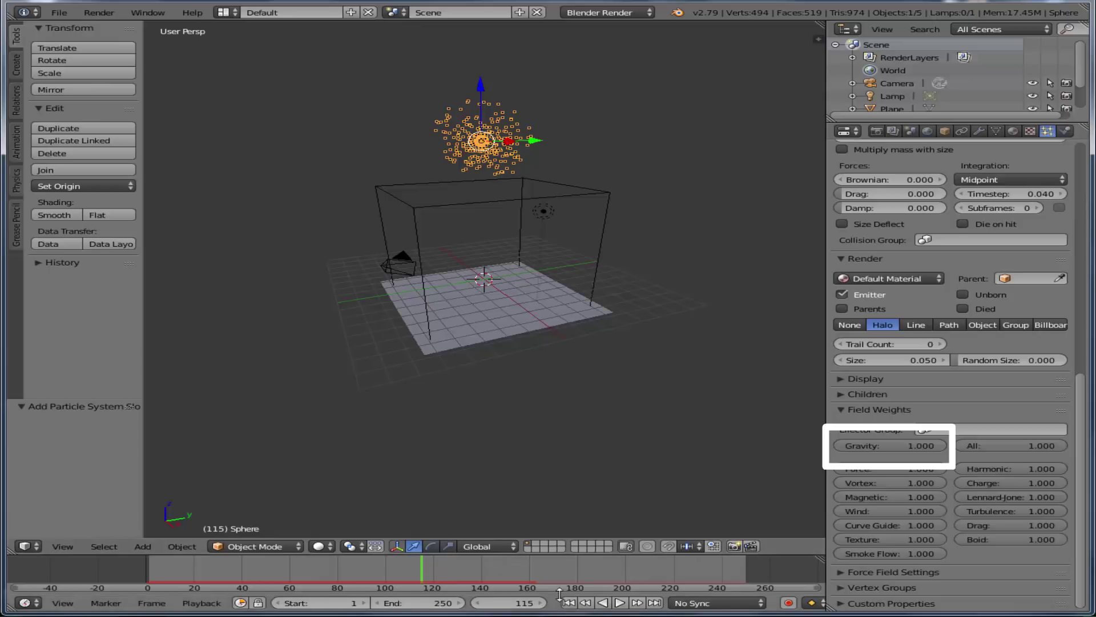
click(569, 602)
click(620, 602)
click(569, 604)
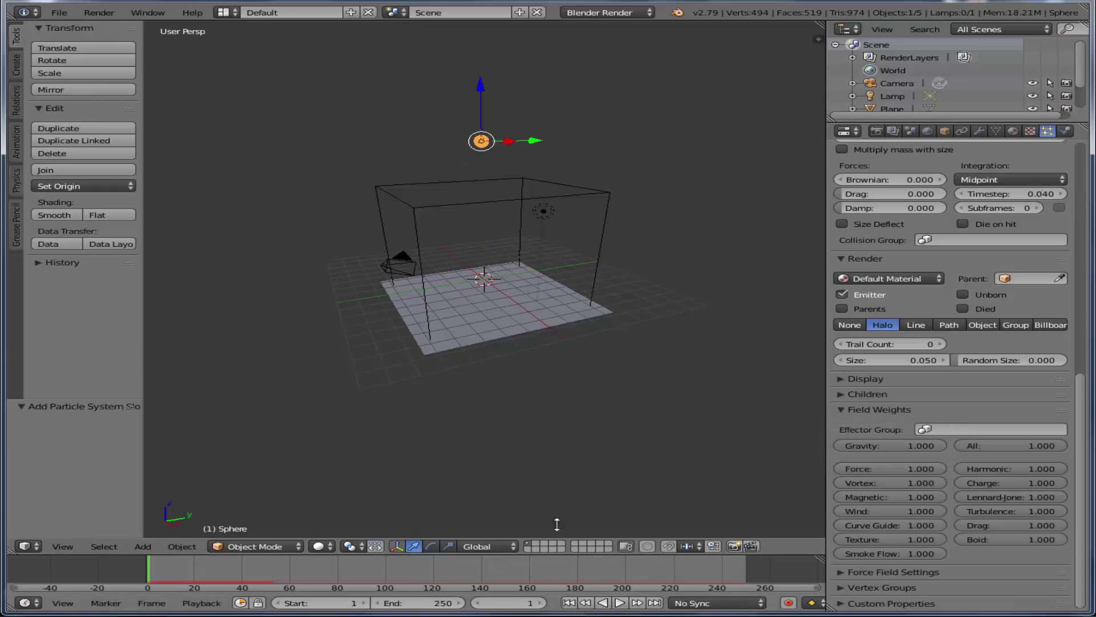
click(621, 603)
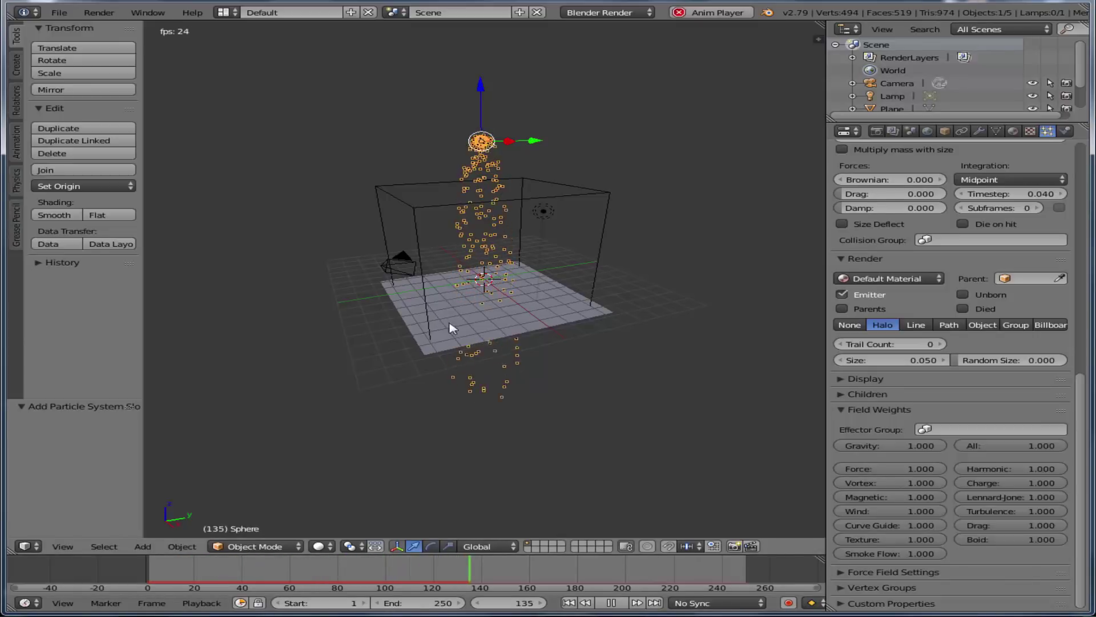
click(612, 603)
click(569, 603)
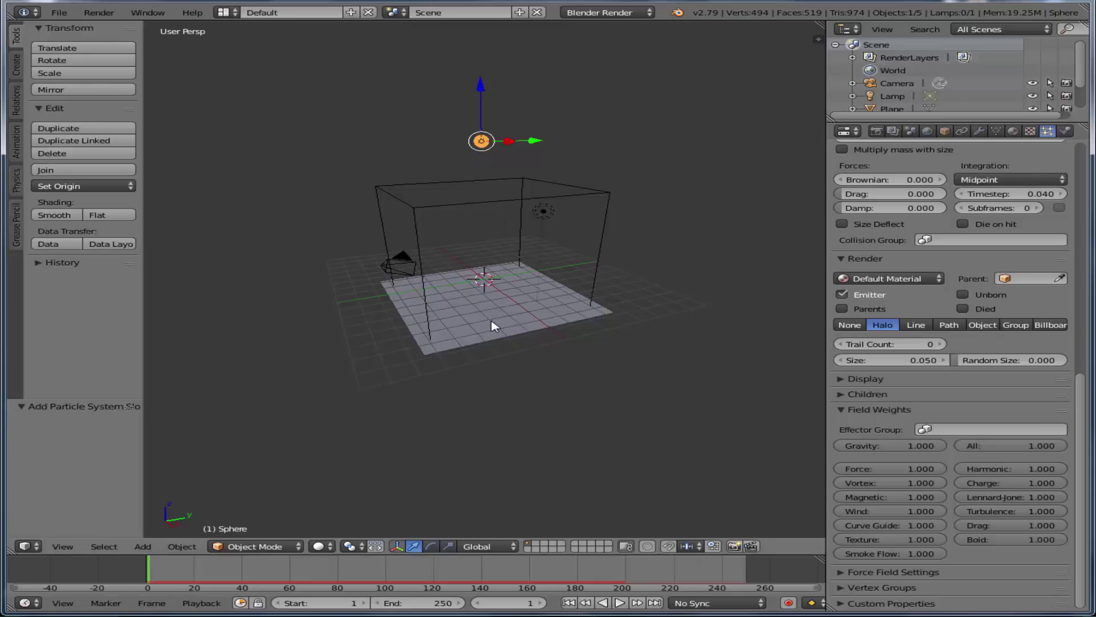
- Select the ground plane and give it Collision physics
right_click(523, 326)
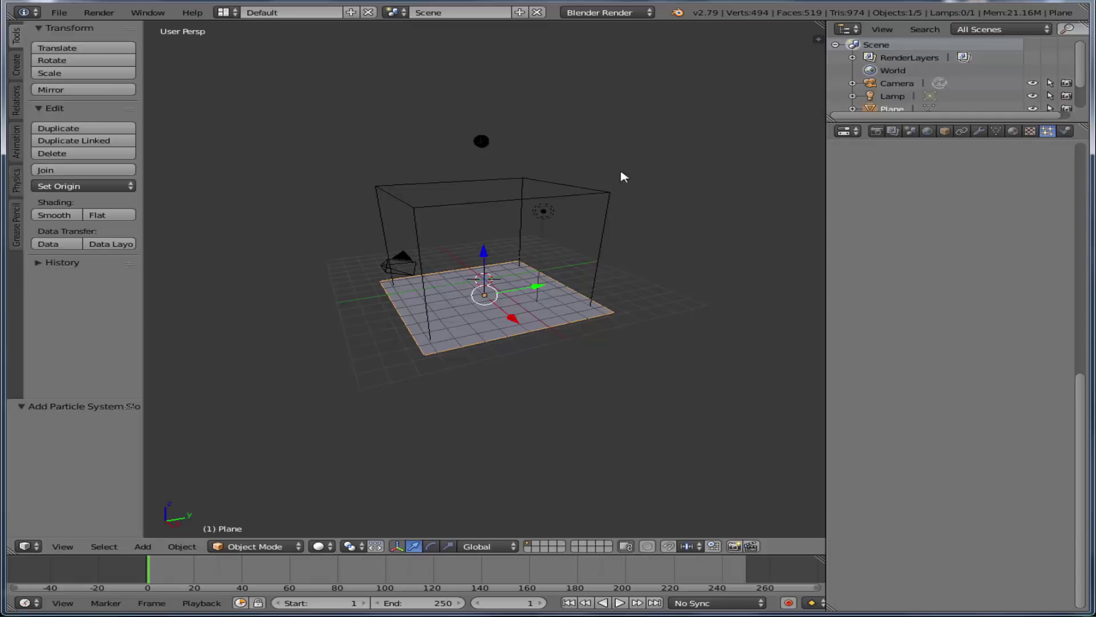
click(1065, 132)
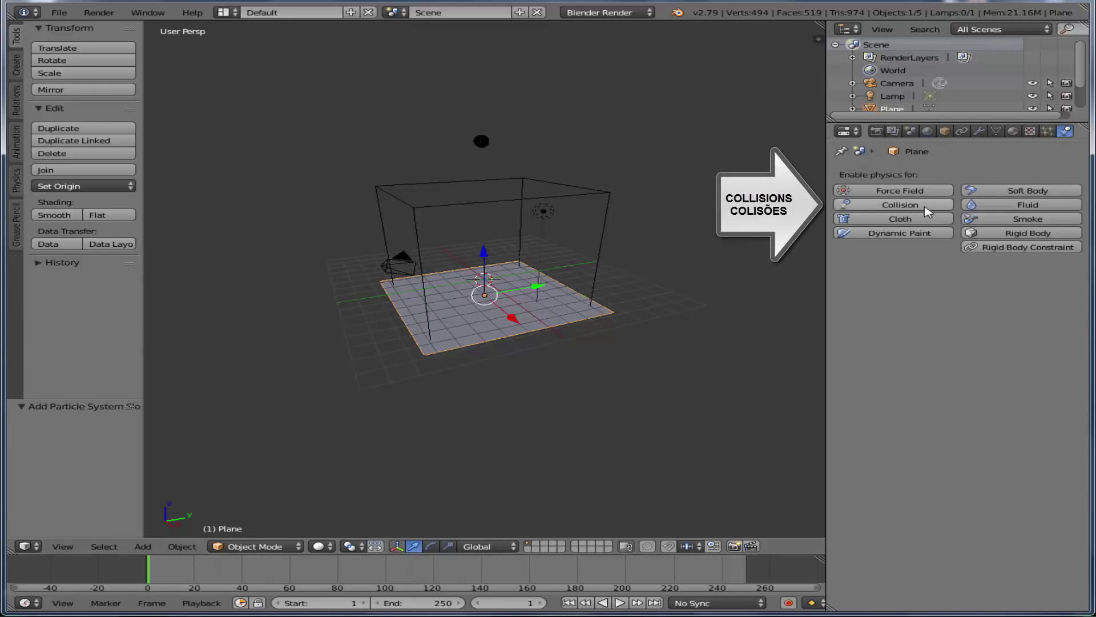
click(902, 210)
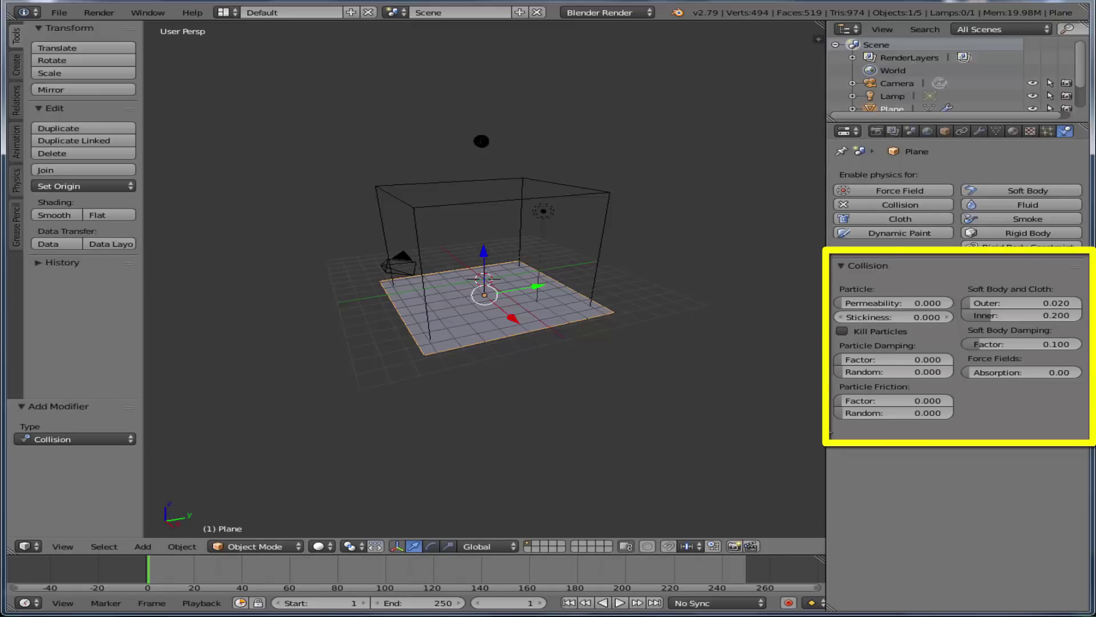
- Preview the collisions, then set the plane's particle damping and friction factors to 1.0
click(619, 603)
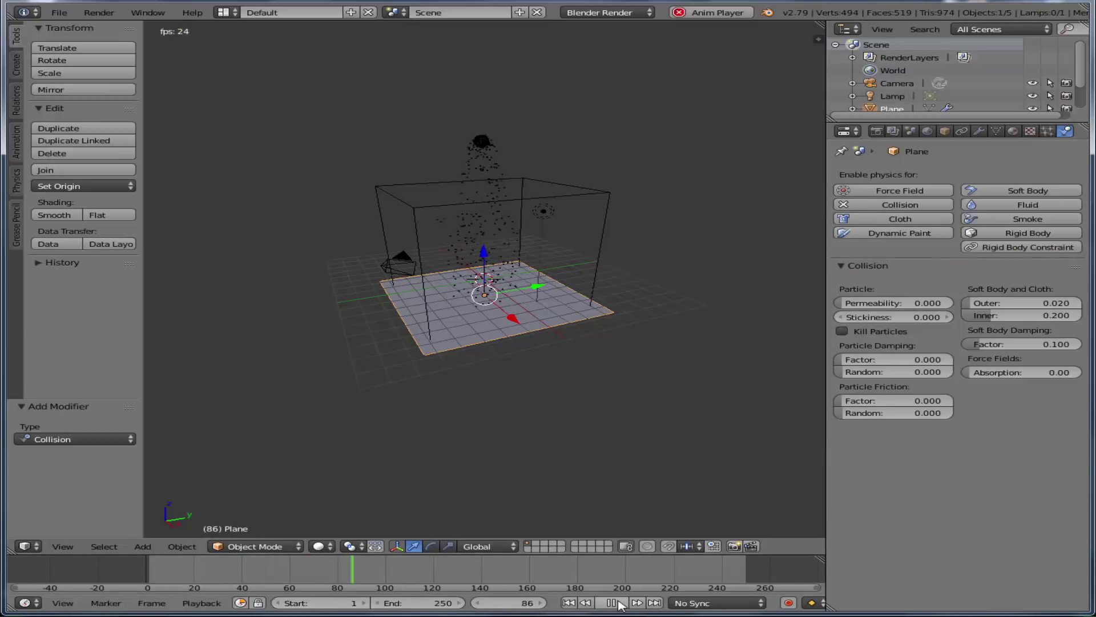
click(618, 602)
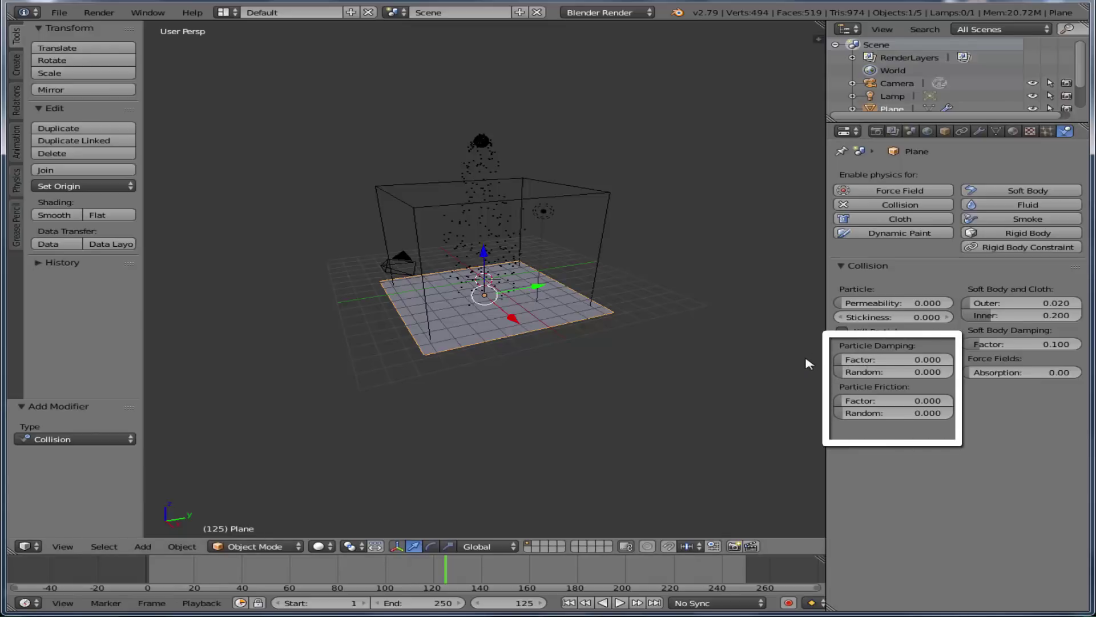
click(884, 359)
text(1)
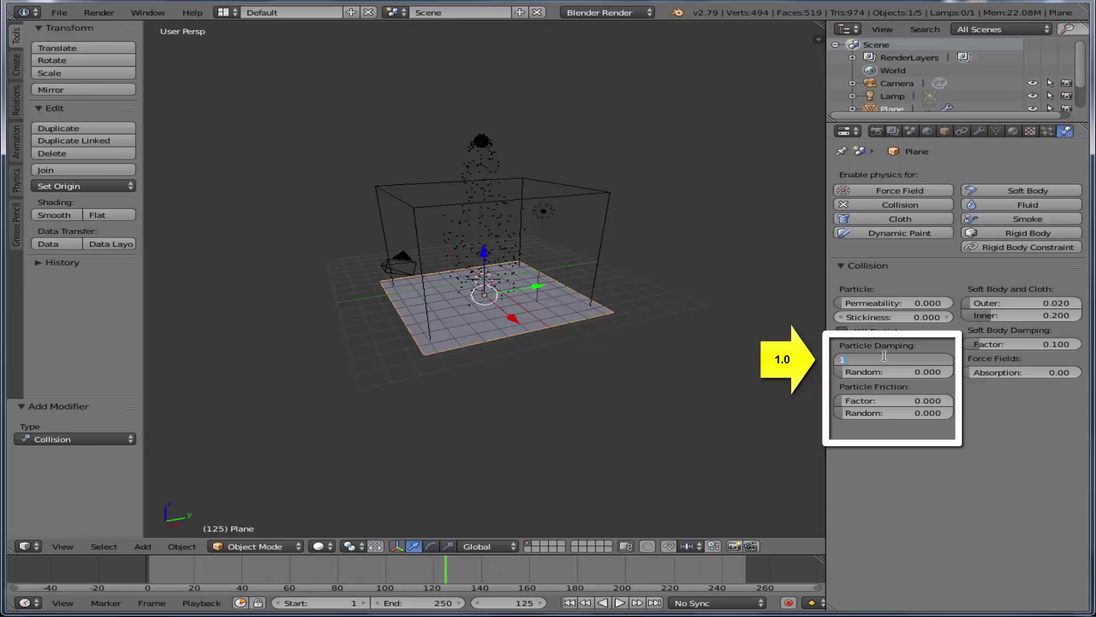
key(Return)
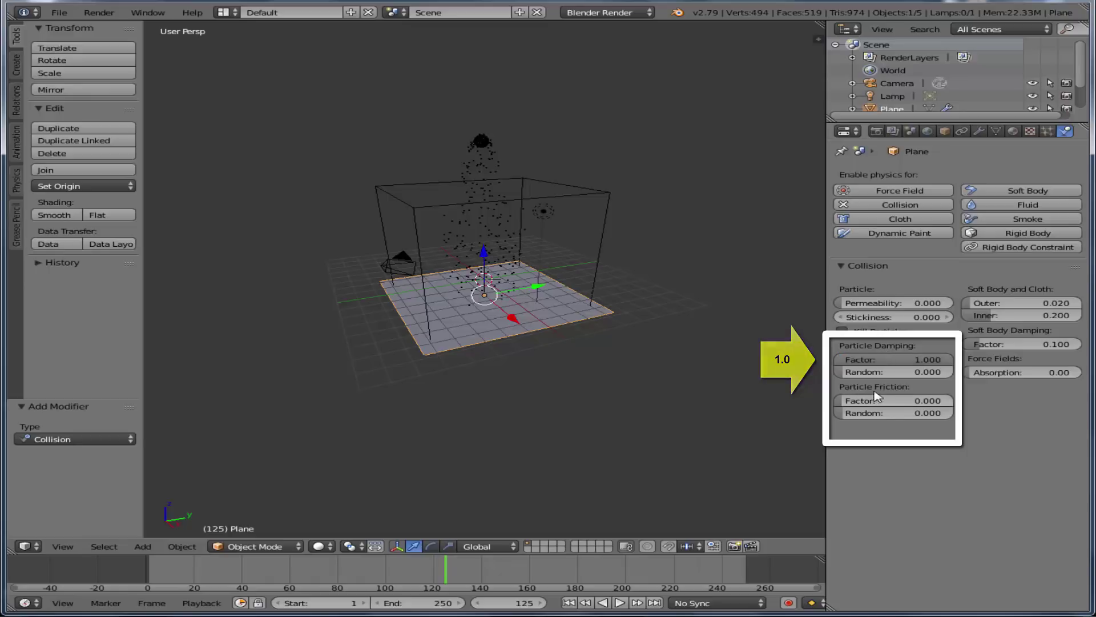
click(906, 401)
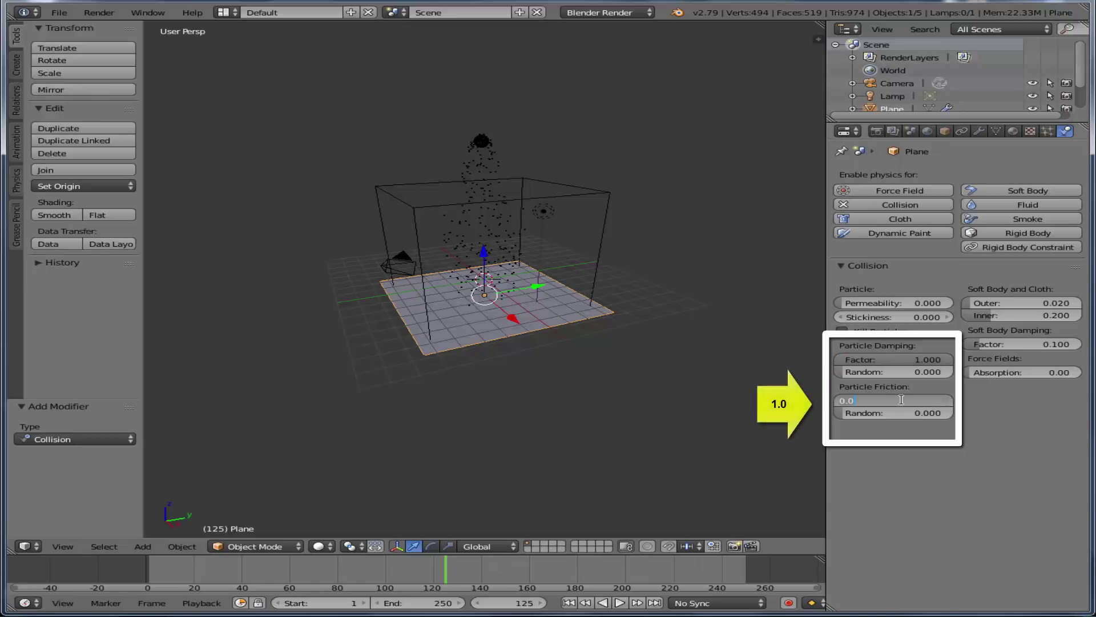
text(1)
key(Return)
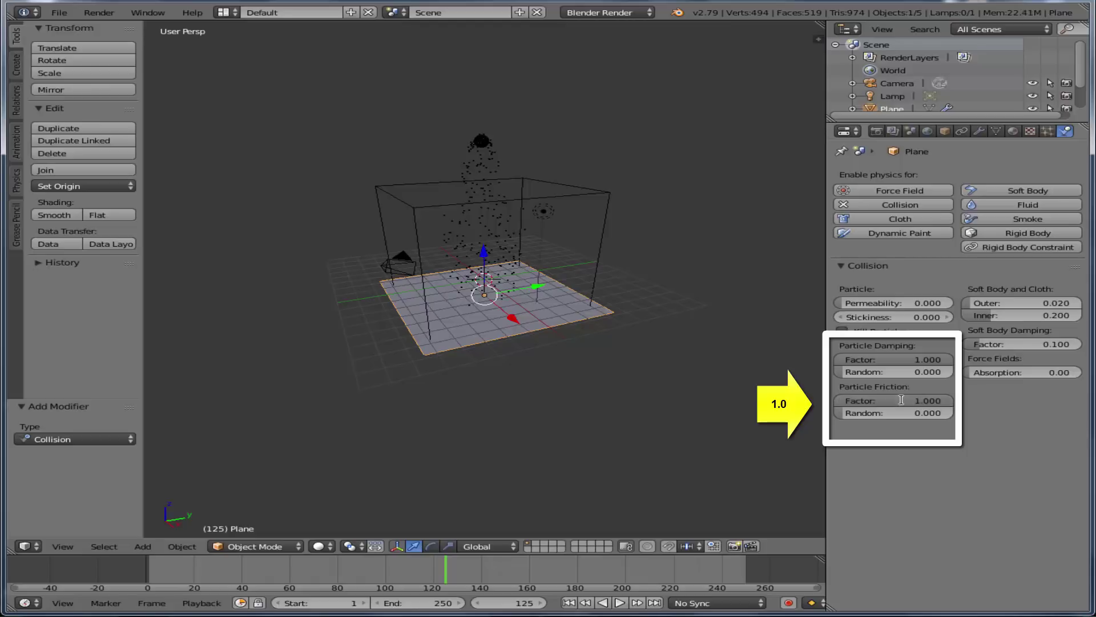
- Replay the animation from frame 1 to check the particles, then rewind to the start
click(569, 603)
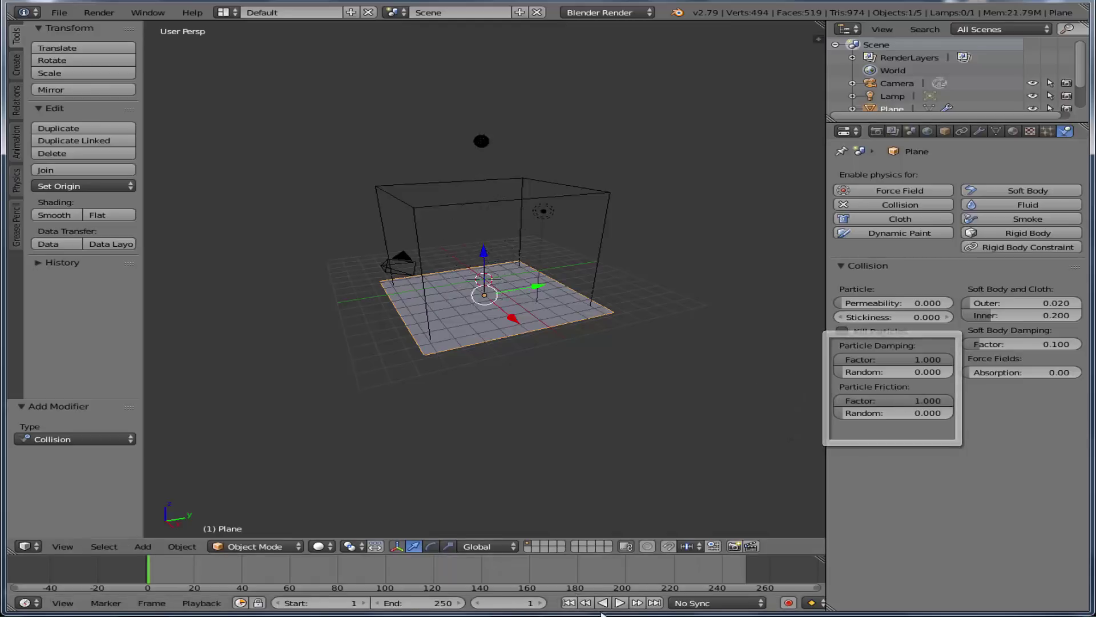
click(620, 603)
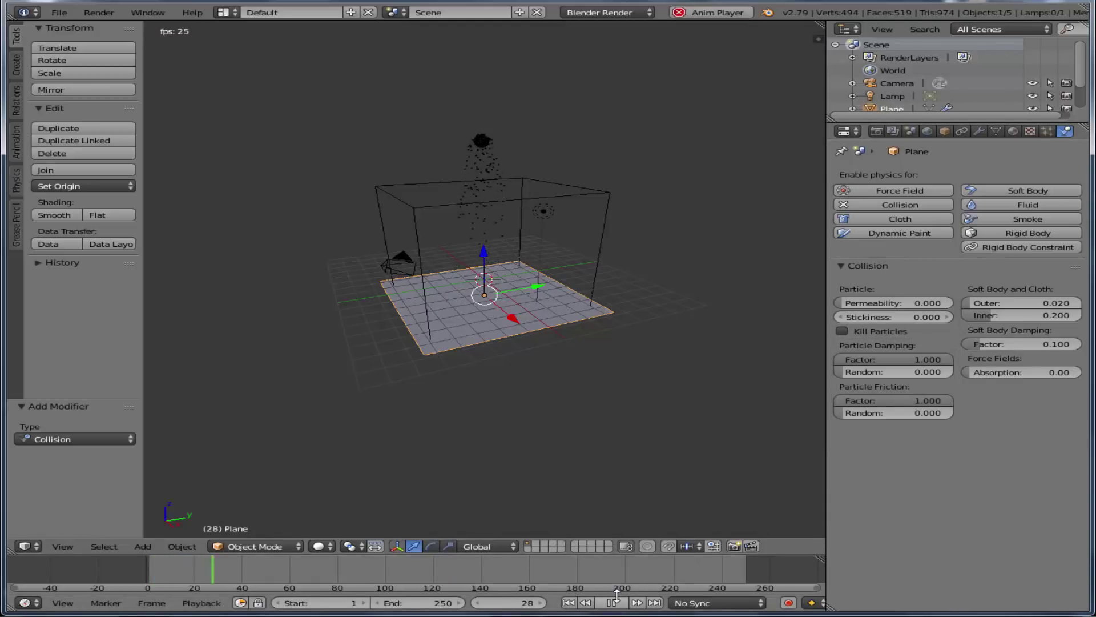
click(612, 602)
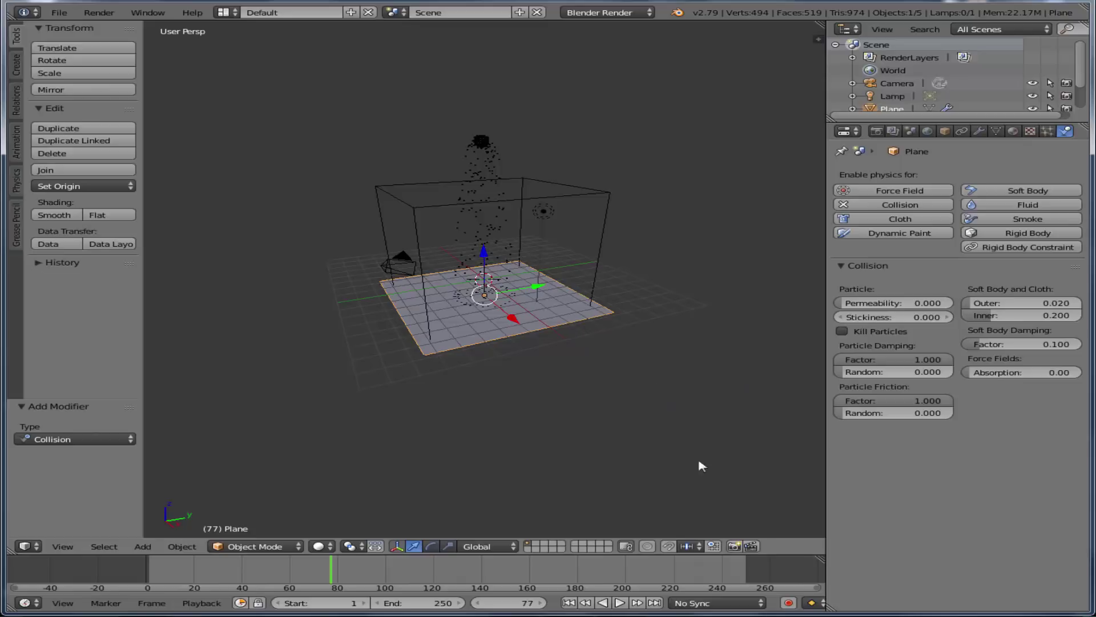
click(571, 602)
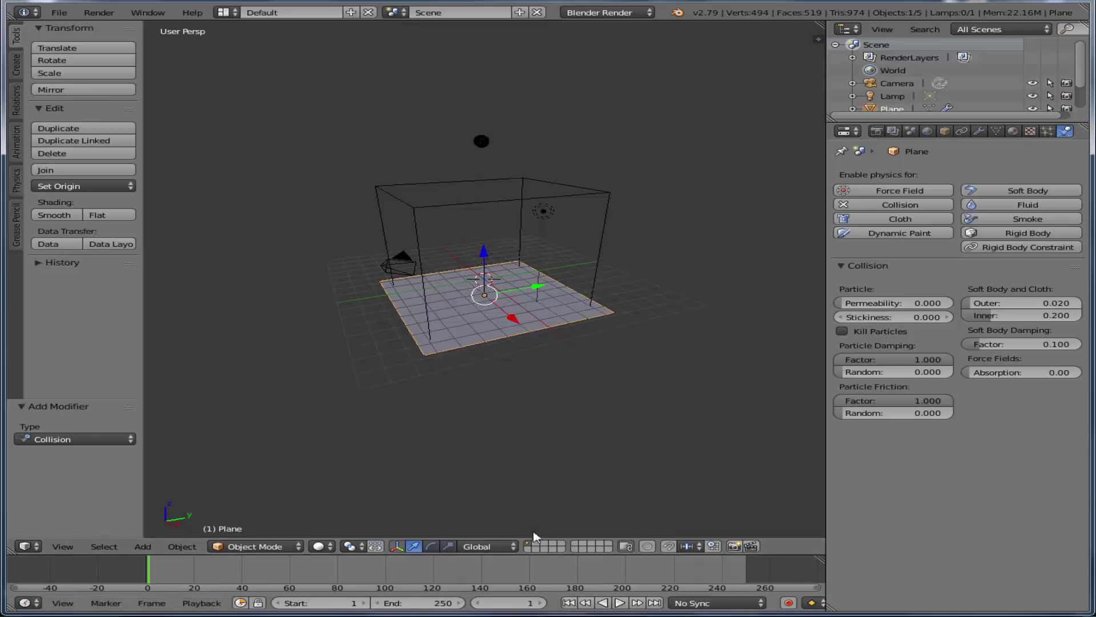
- Select the sphere, preview its emission, and show its particle system settings from the top
right_click(482, 144)
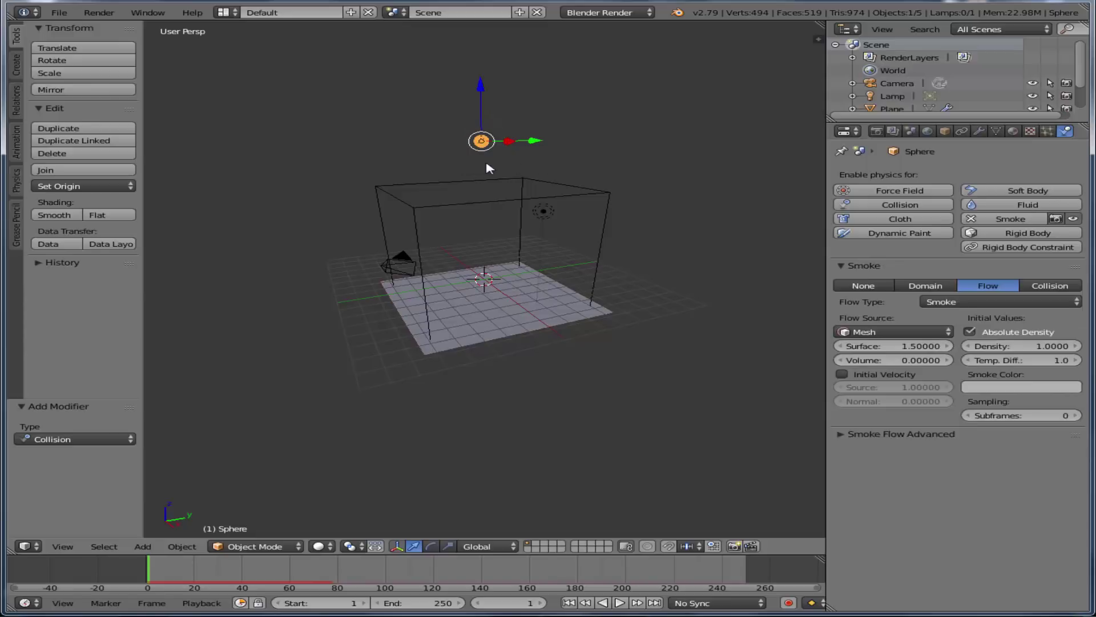
click(619, 603)
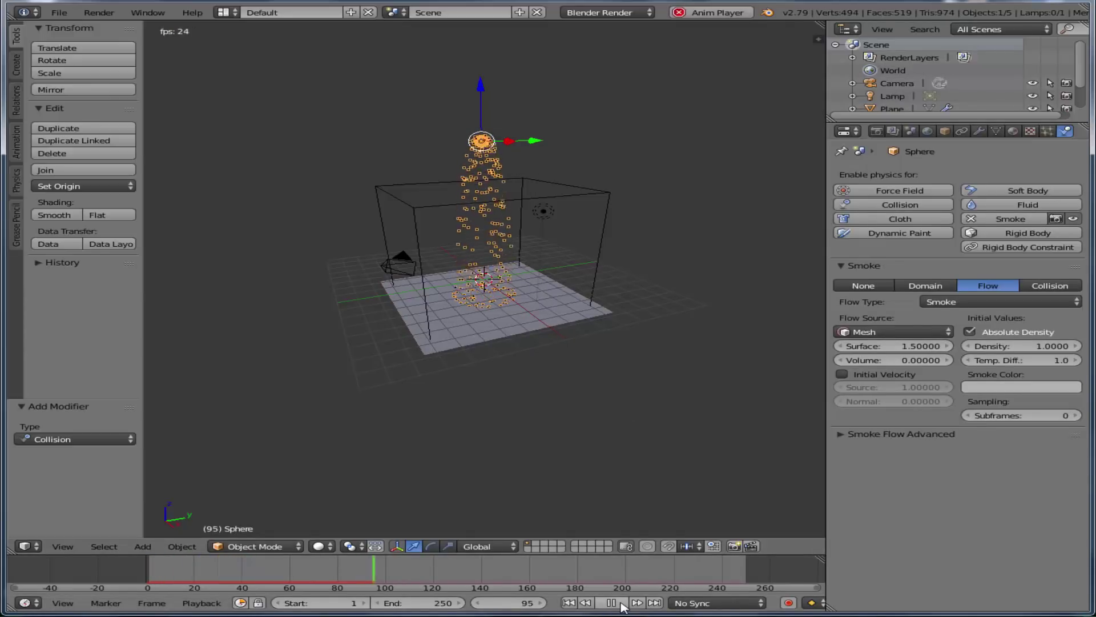
click(616, 603)
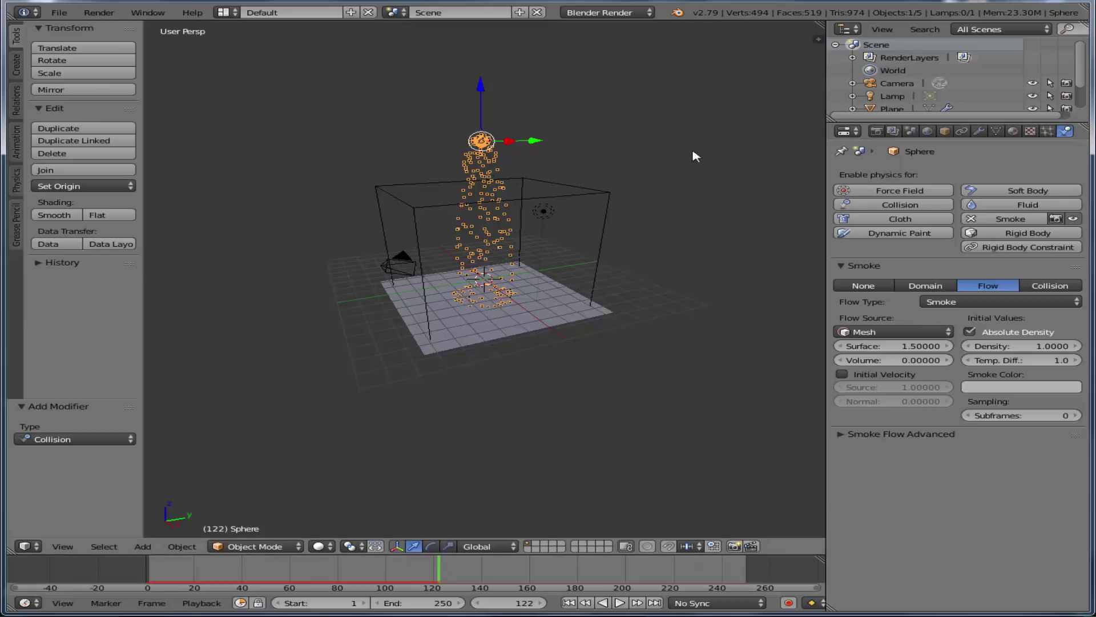
click(1047, 131)
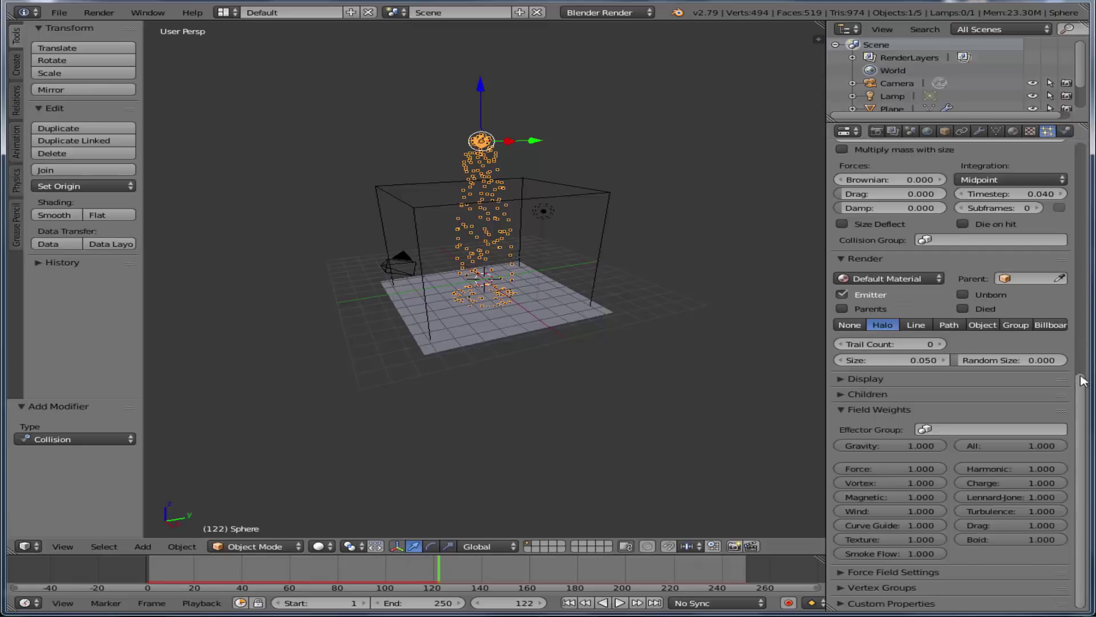
scroll(1081, 386, up, 10)
scroll(951, 342, up, 2)
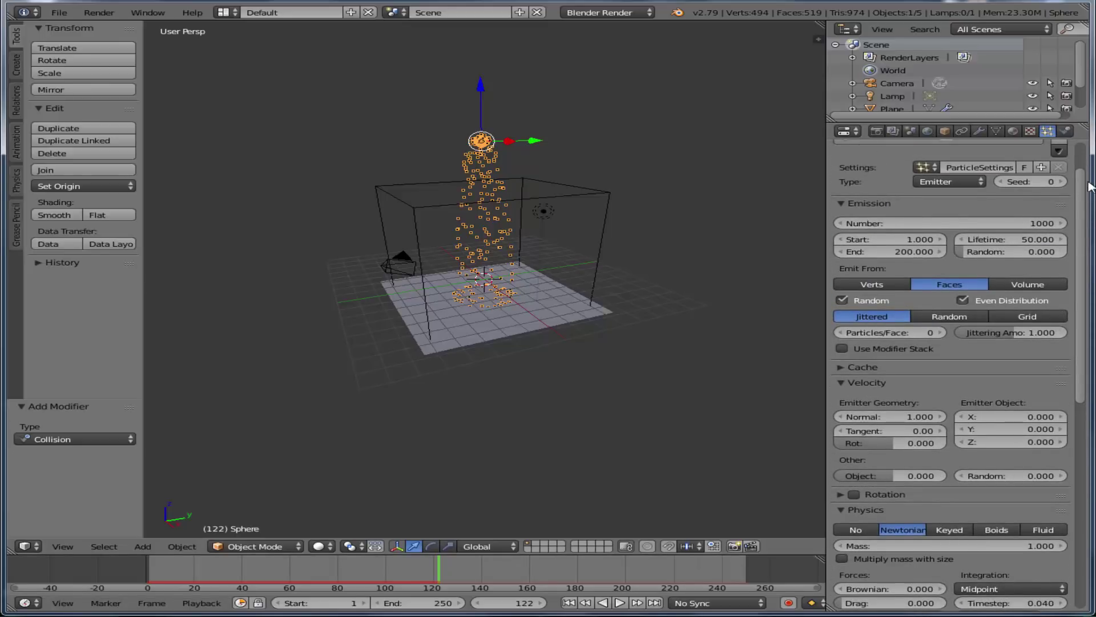
scroll(1084, 159, up, 2)
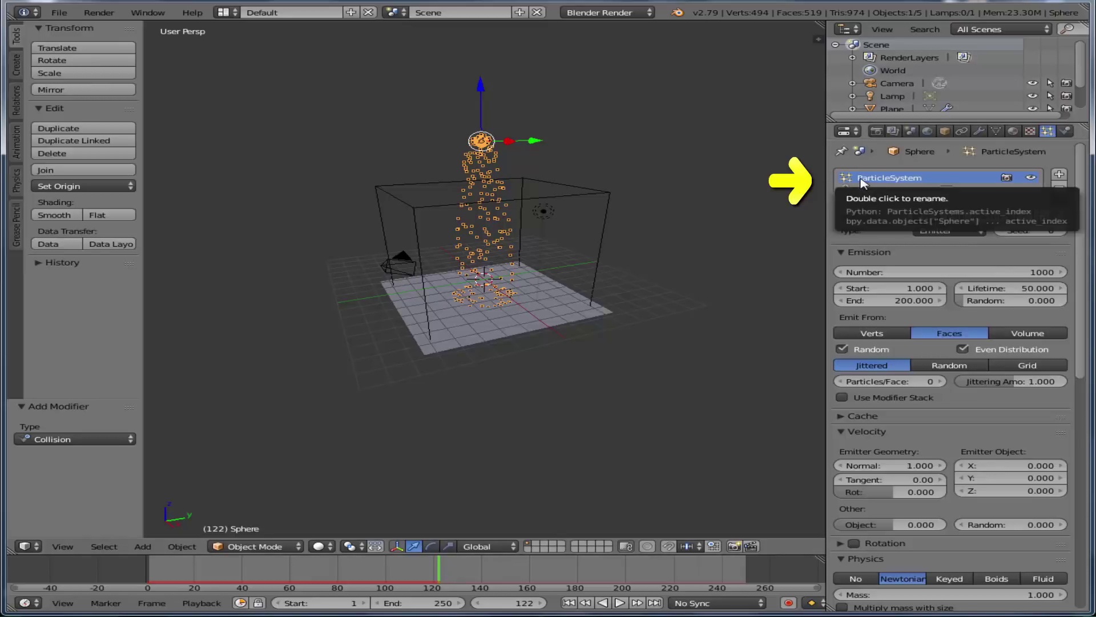
- Rename the sphere's ParticleSystem to 'CHUVA DE FOGO'
double_click(862, 179)
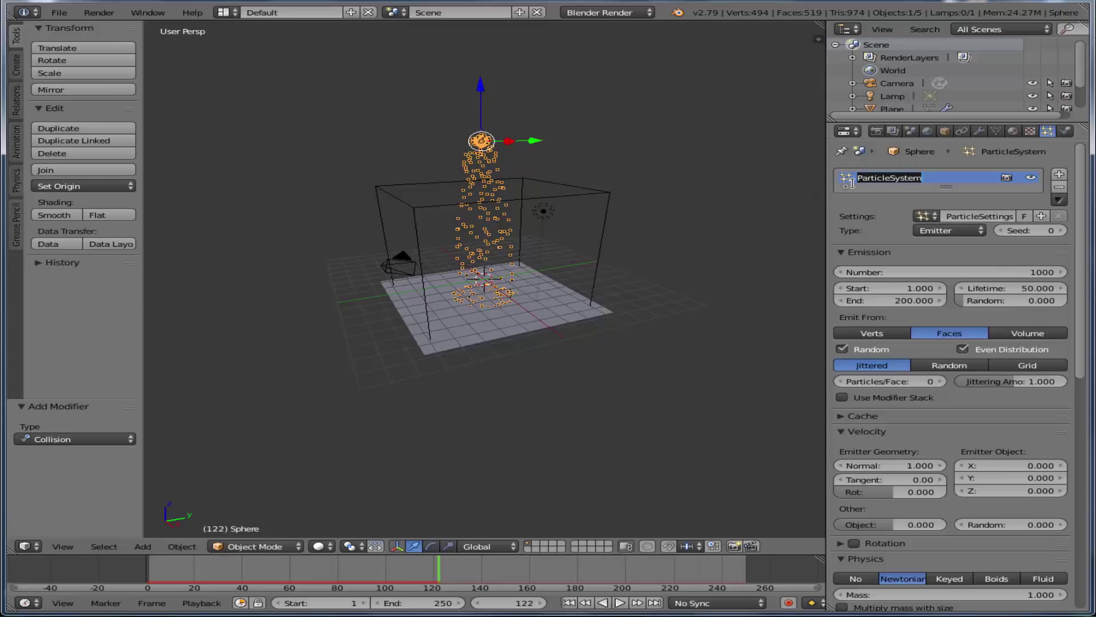
text(CHUVA DE FOGO)
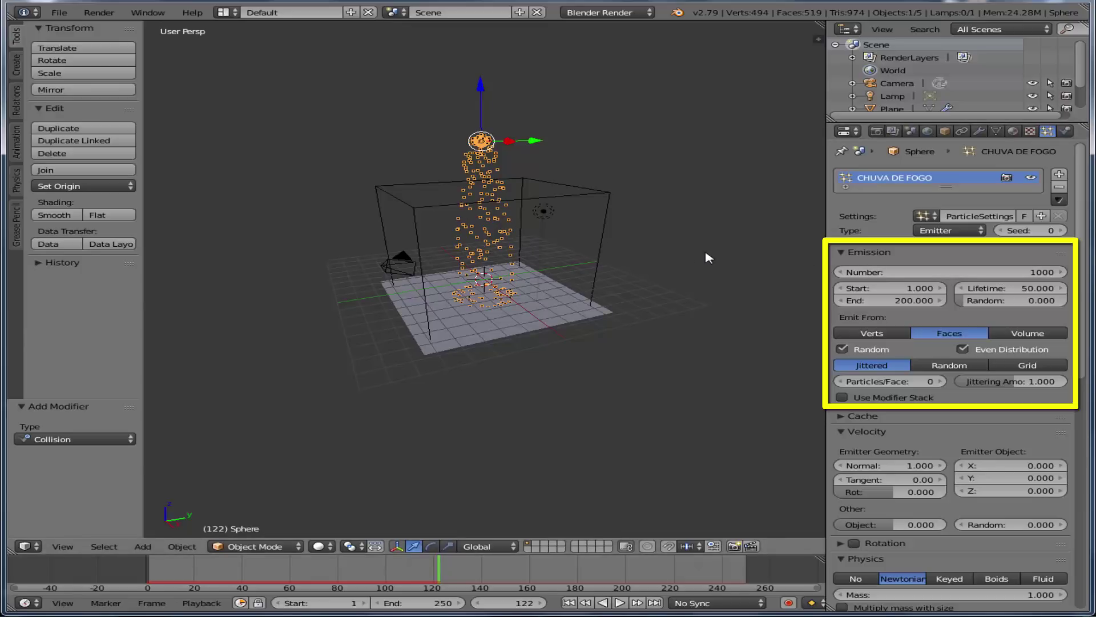
- Set the particle count to 200 and preview the emission from frame 1
click(971, 271)
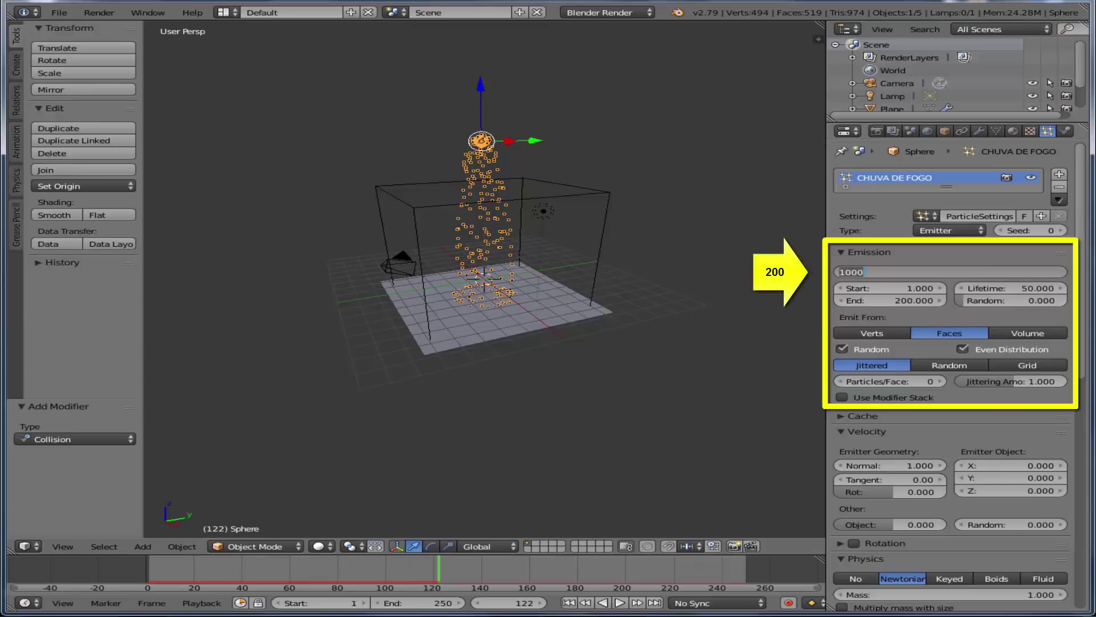
text(200)
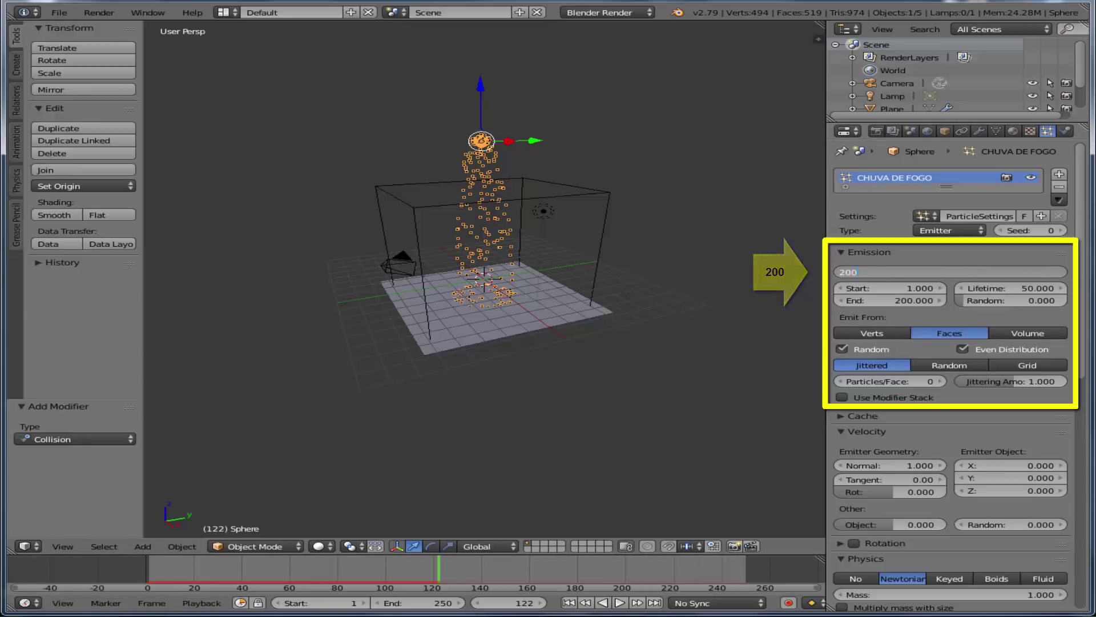
key(Return)
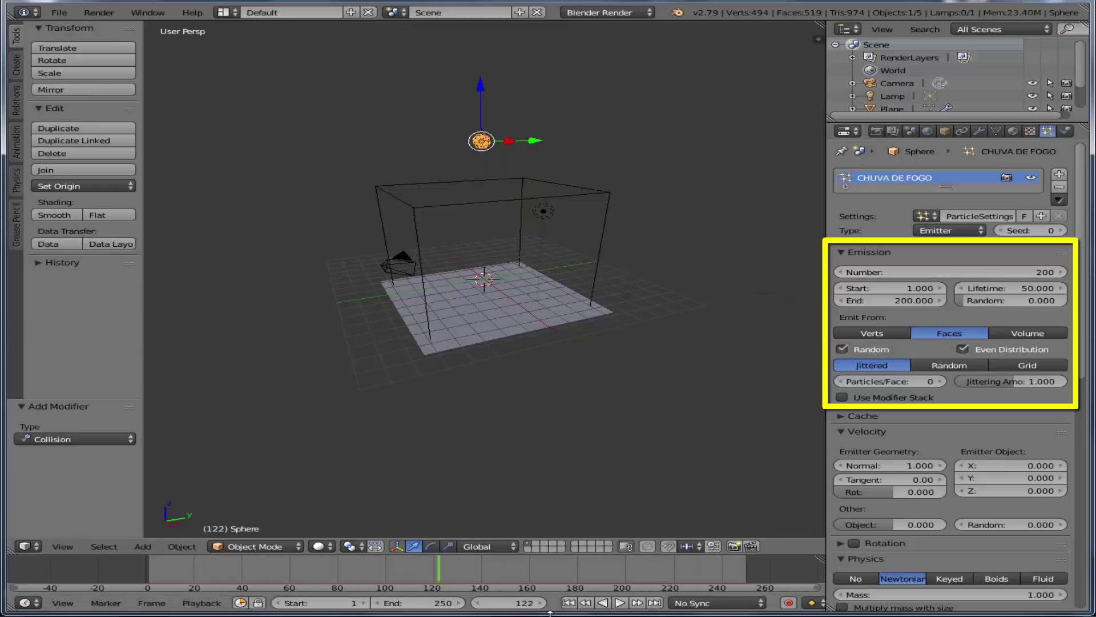
click(569, 603)
click(620, 604)
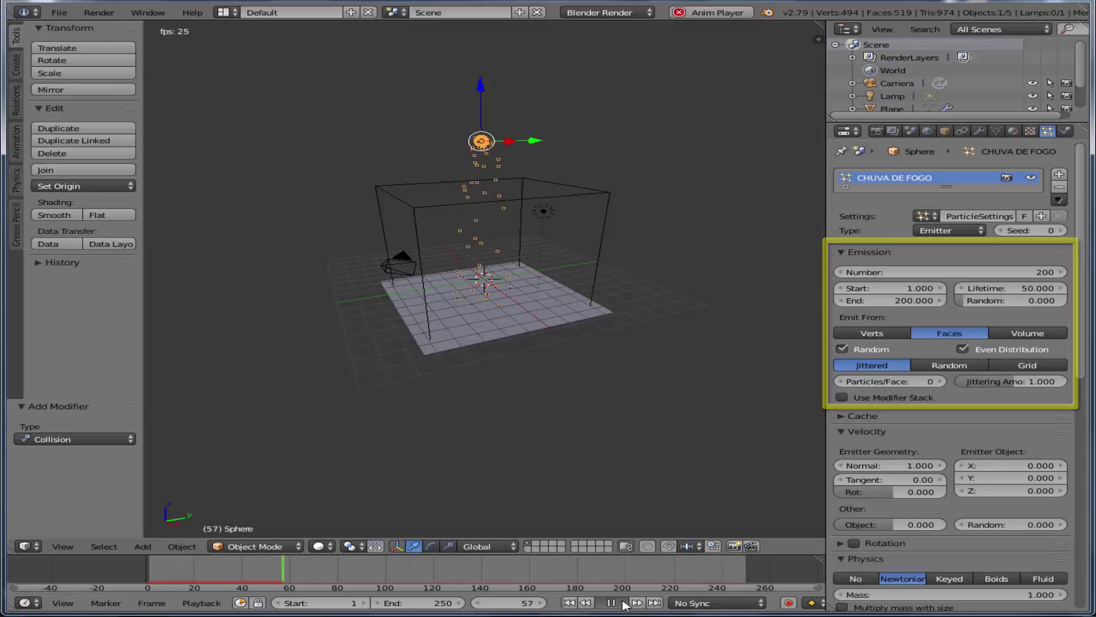
click(613, 604)
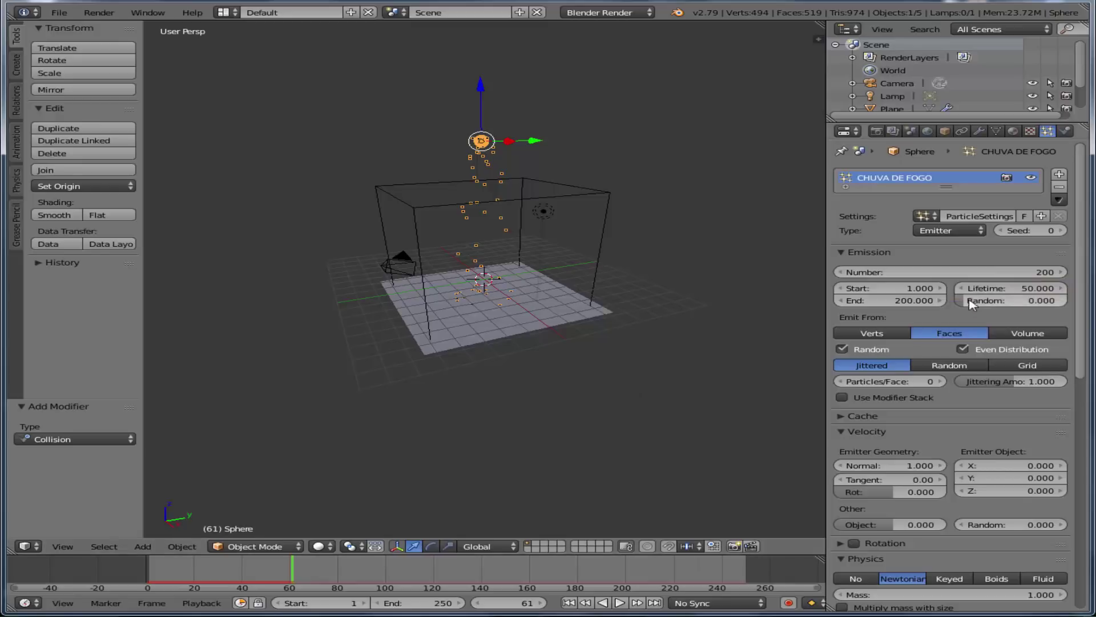
- Set the particle lifetime to 250
click(982, 288)
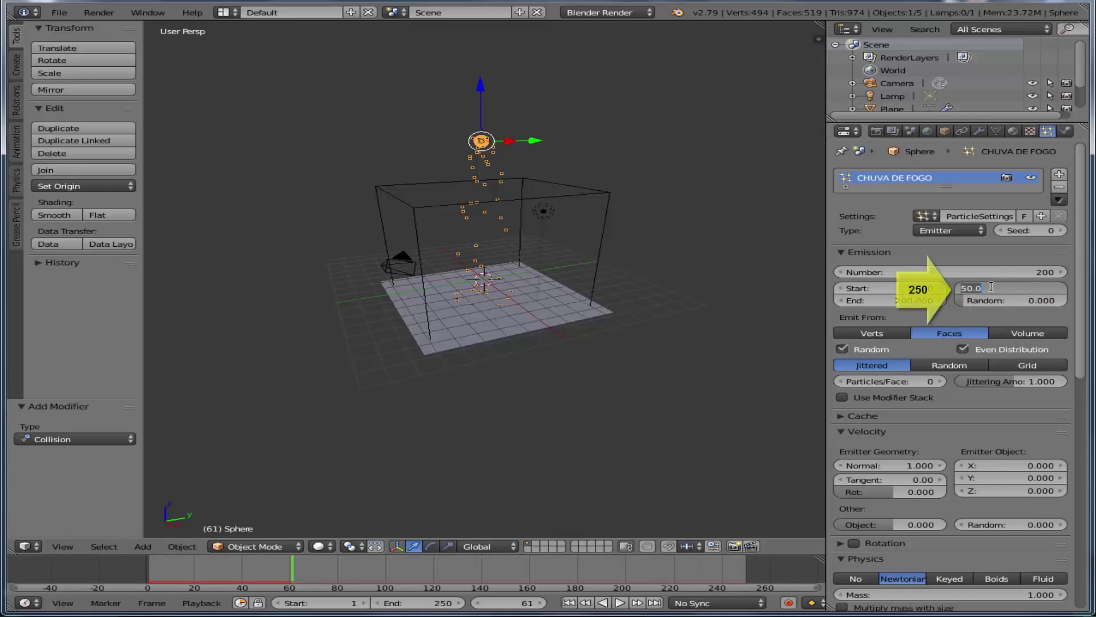
text(2)
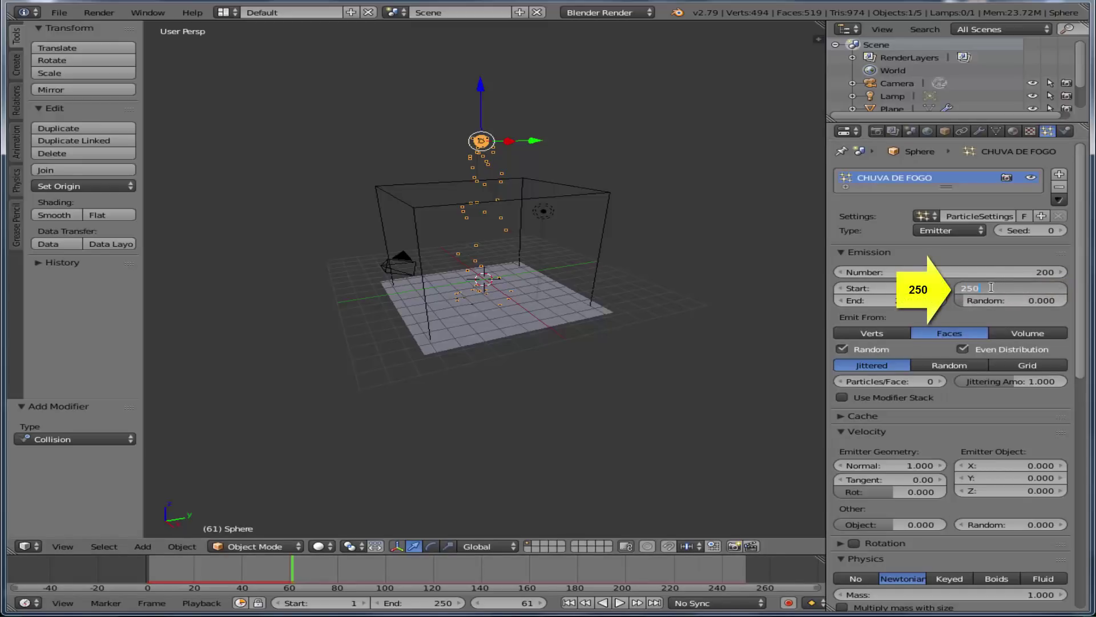
key(Return)
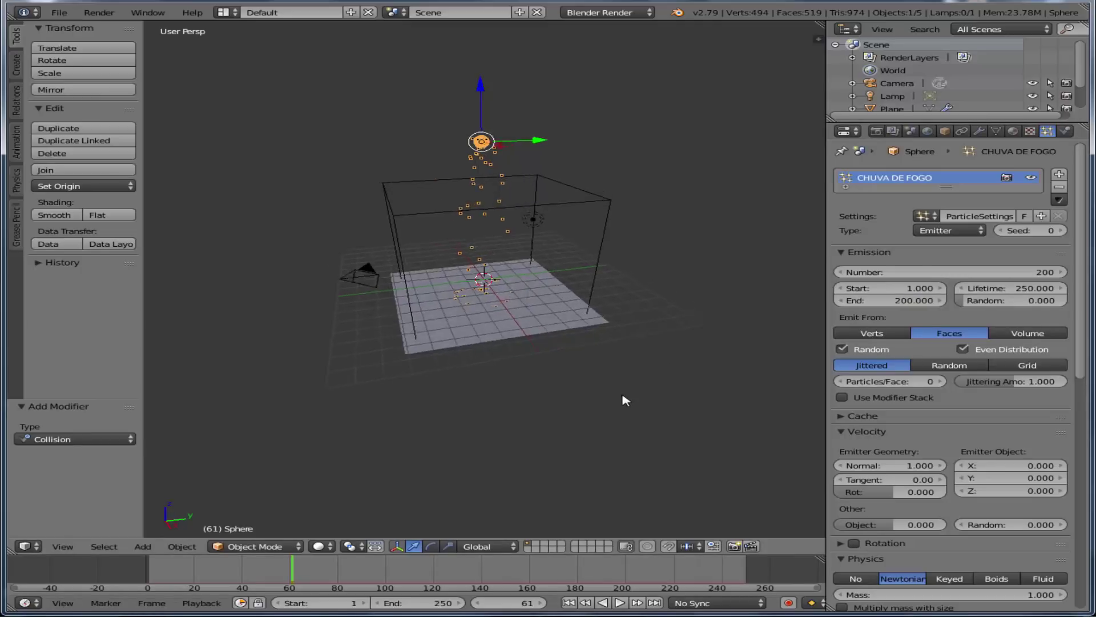
- Move the sphere about 4.986 units along negative Y and replay the particle fall
middle_drag(655, 392, 613, 324)
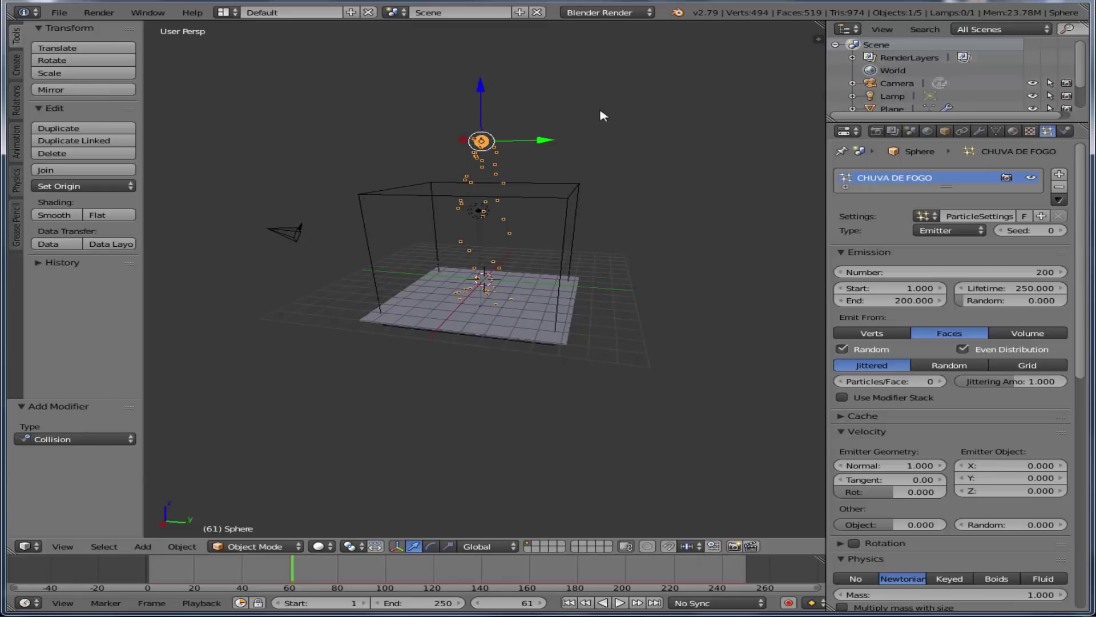
click(543, 140)
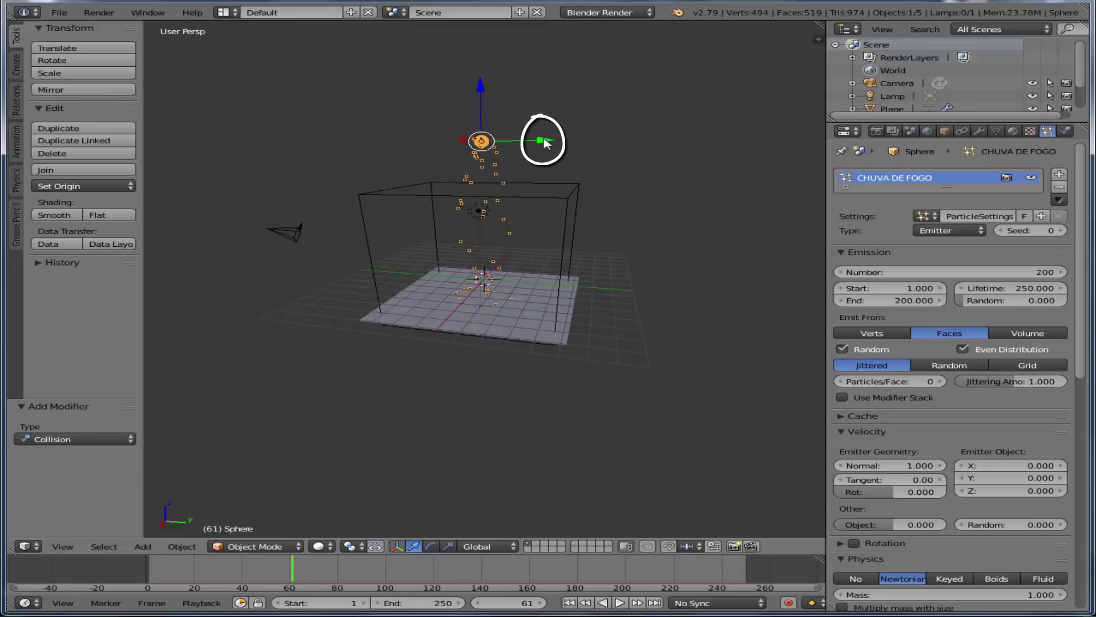
drag(546, 143, 448, 139)
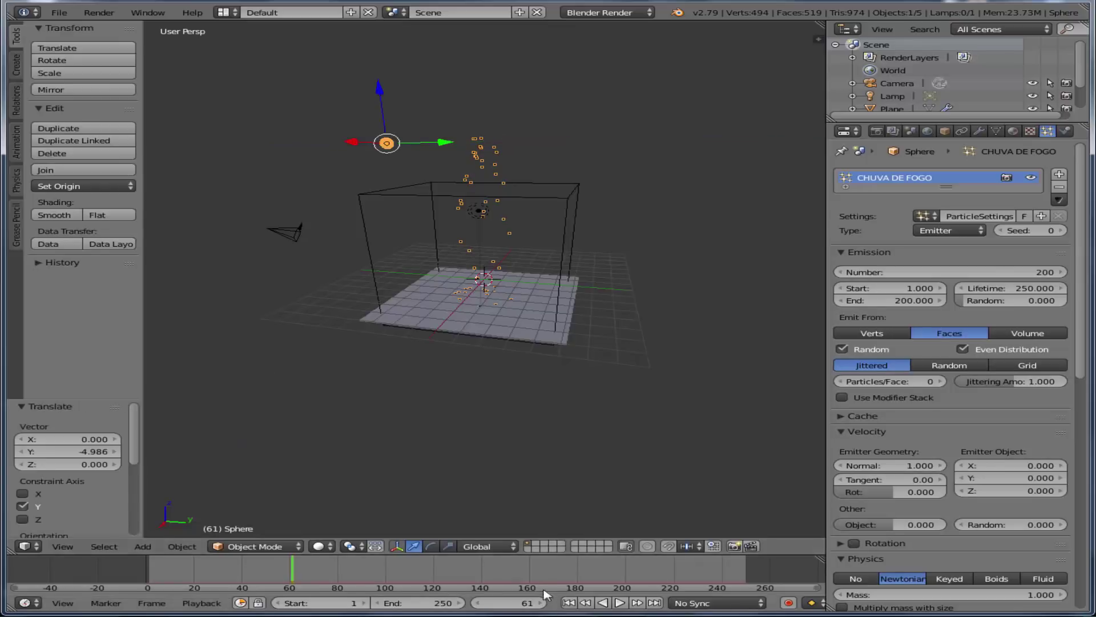
click(569, 603)
click(619, 602)
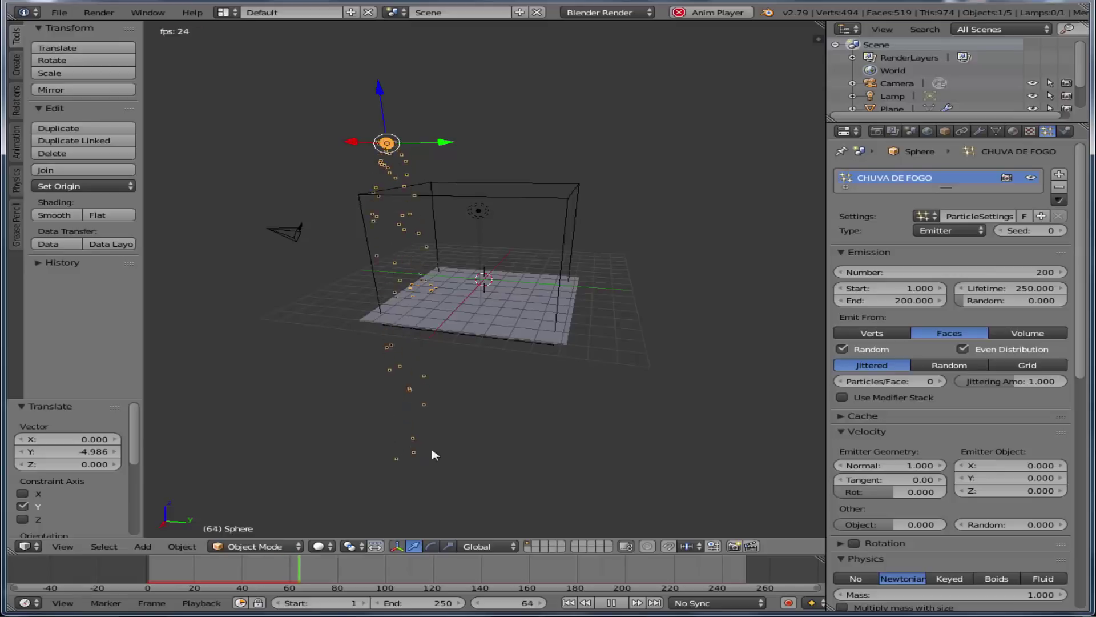
mouse_move(588, 416)
middle_down()
mouse_move(516, 405)
mouse_move(425, 414)
mouse_move(491, 406)
middle_up()
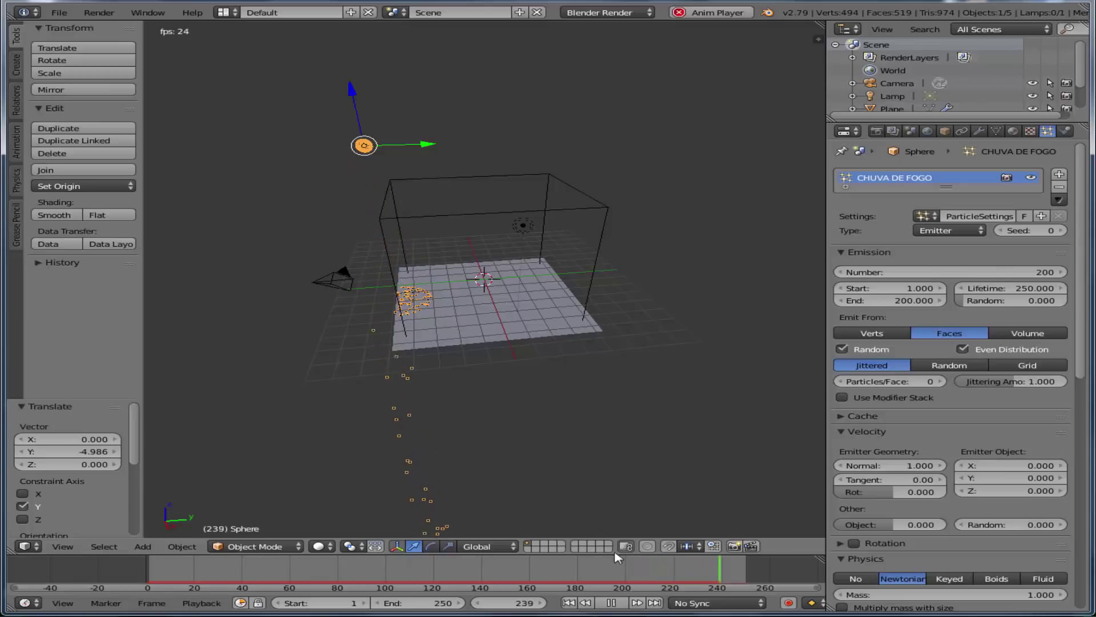
key(alt+a)
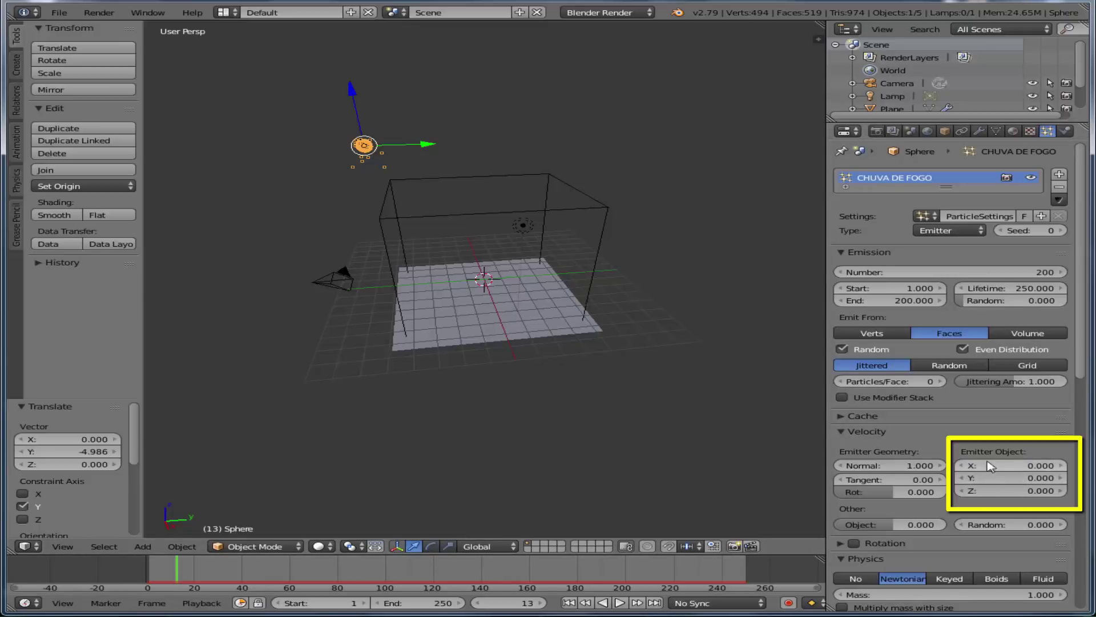
- Confirm an emitter Y velocity of 4 and replay to watch particles scatter across the plane
click(1023, 478)
text(4)
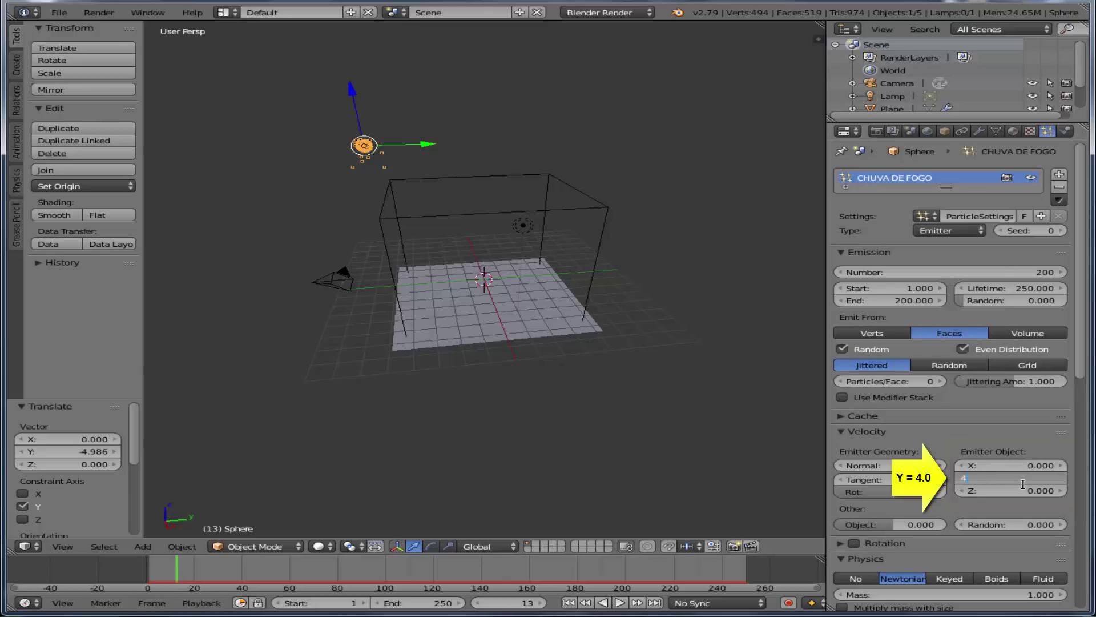
key(Return)
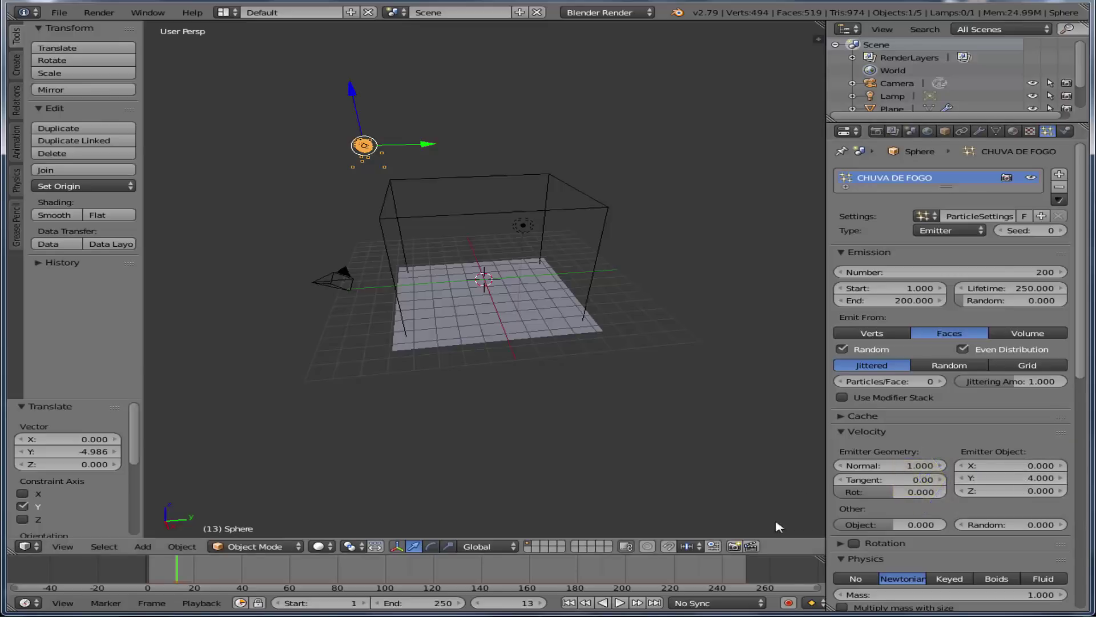
click(569, 603)
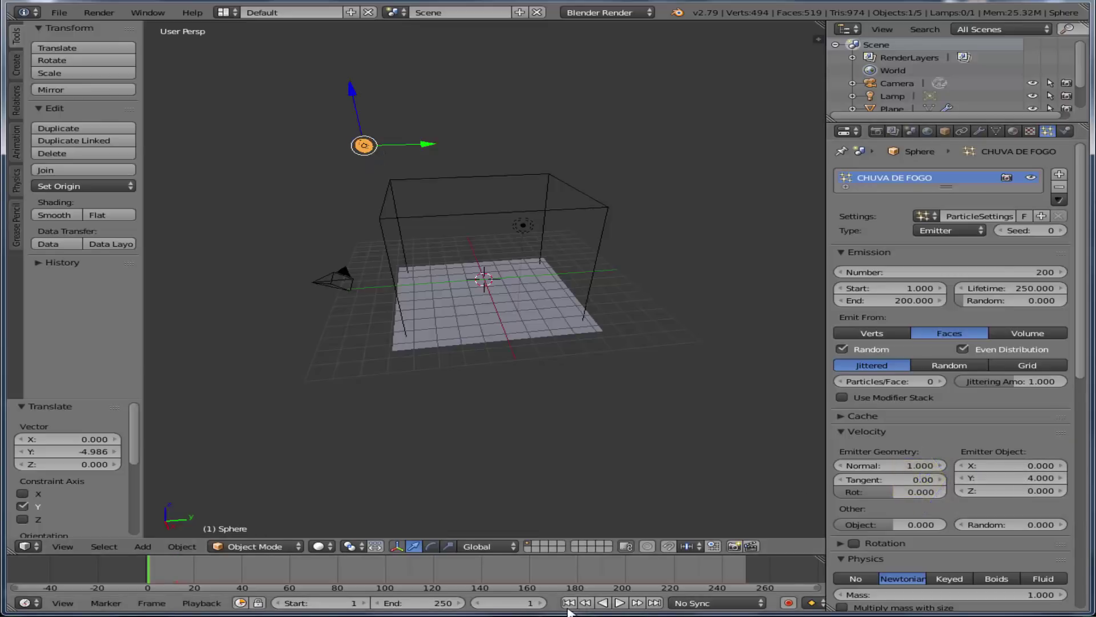
click(620, 603)
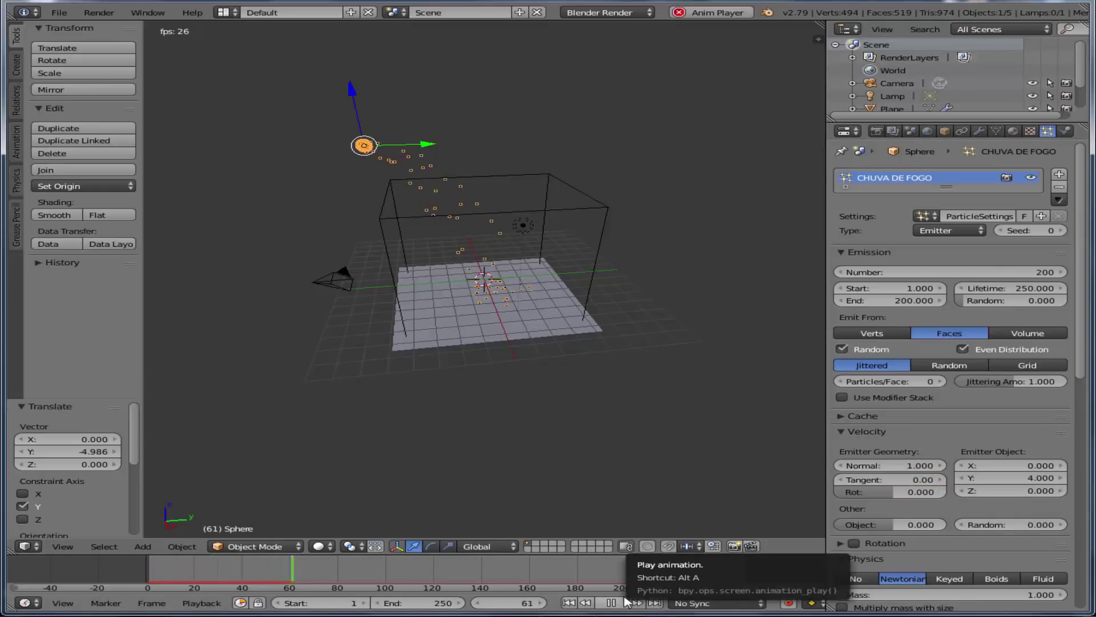
click(625, 601)
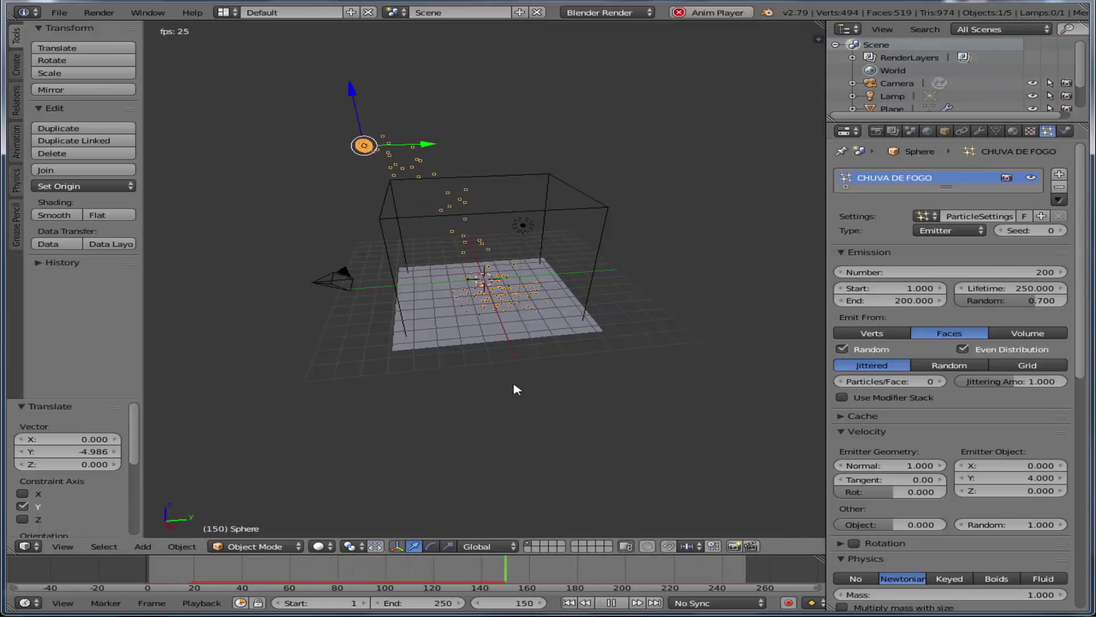
key(alt+a)
middle_drag(311, 372, 281, 370)
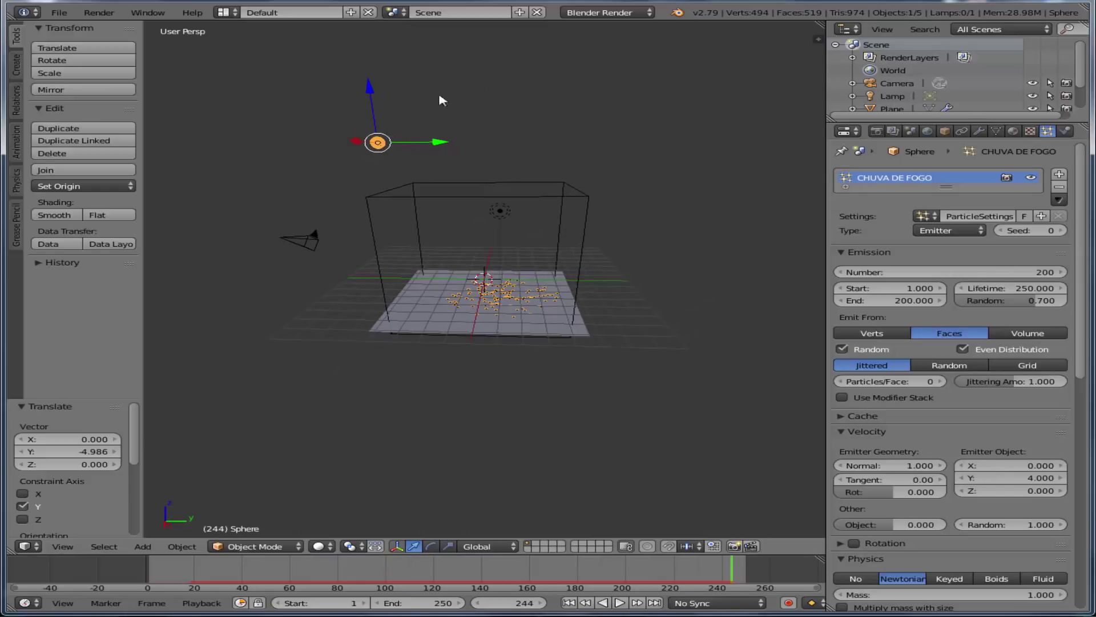
- Select the sphere and set its smoke Flow Source to Particle System
right_click(379, 144)
right_click(379, 143)
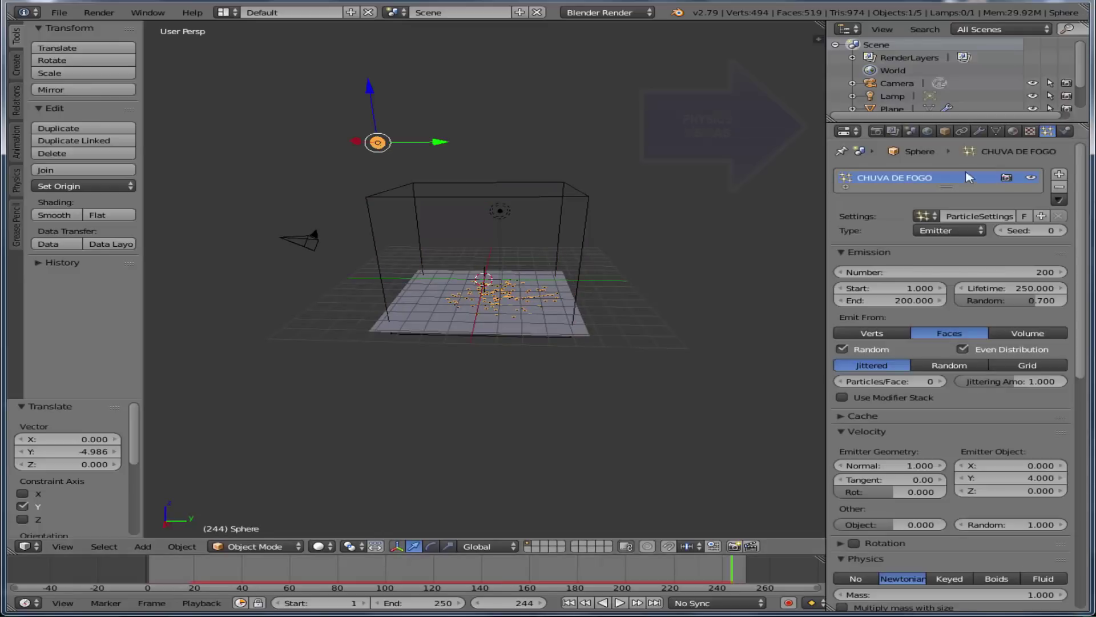
click(1065, 131)
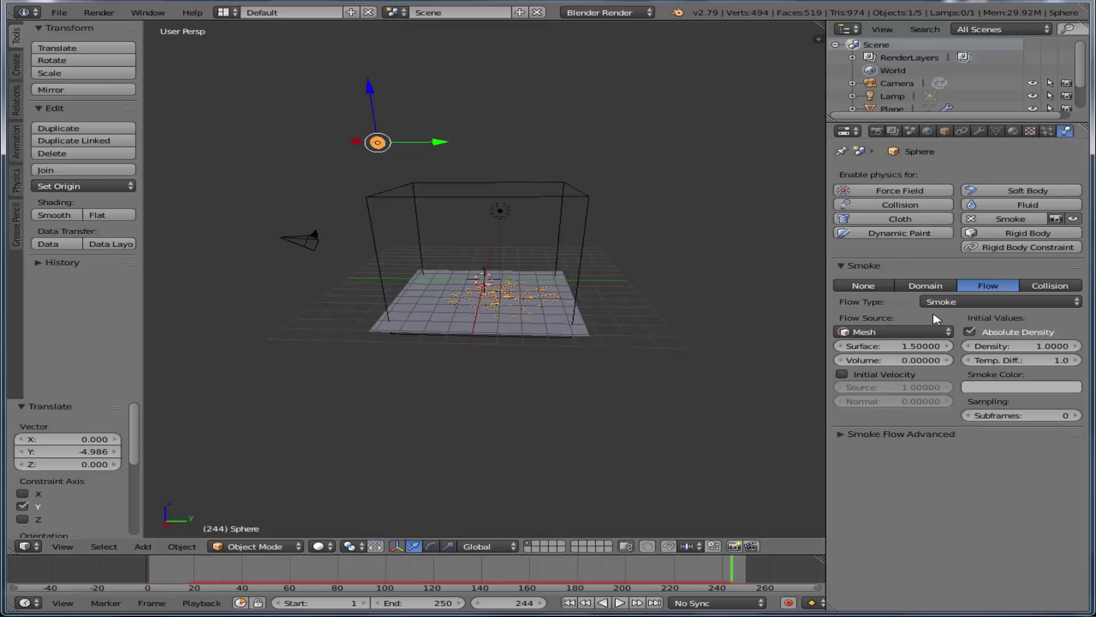
click(889, 334)
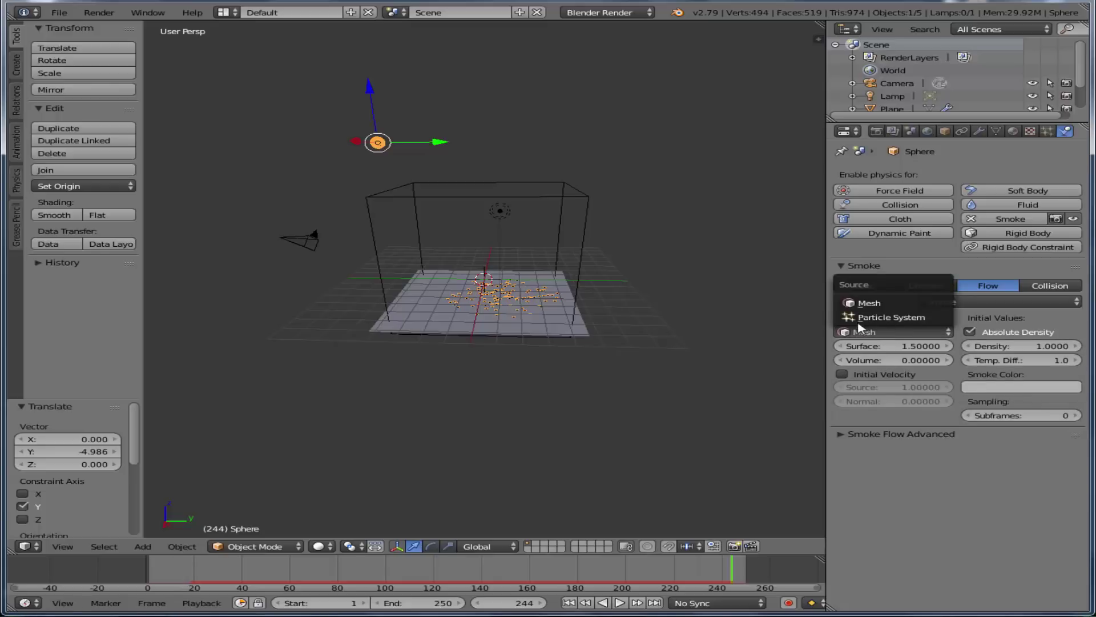
click(888, 323)
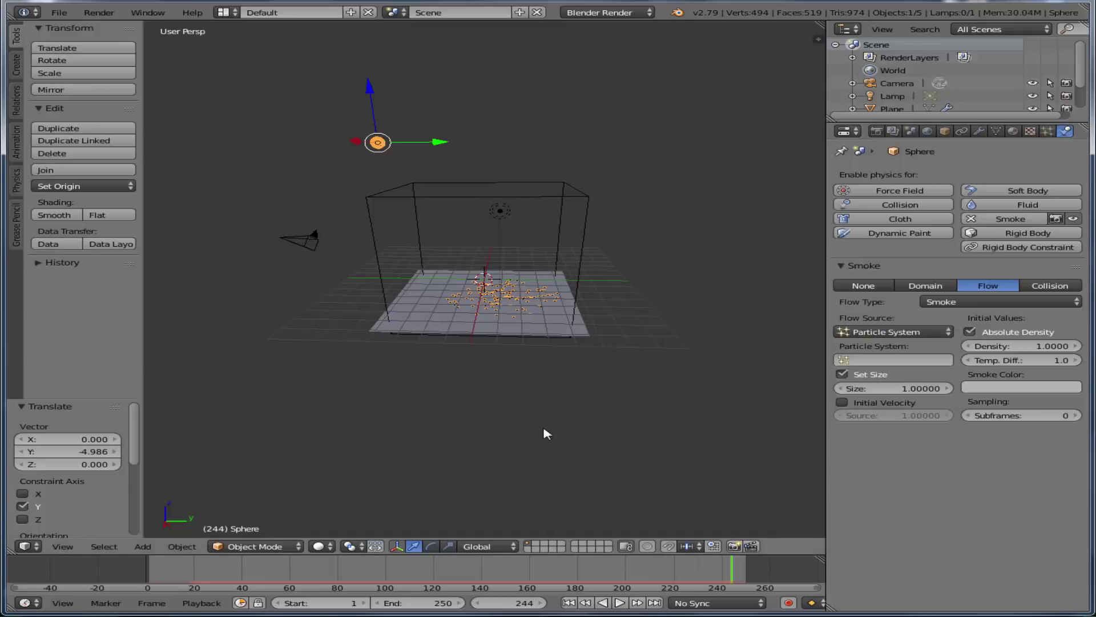
- Preview the animation, then link the flow to the CHUVA DE FOGO particle system
click(568, 603)
click(619, 603)
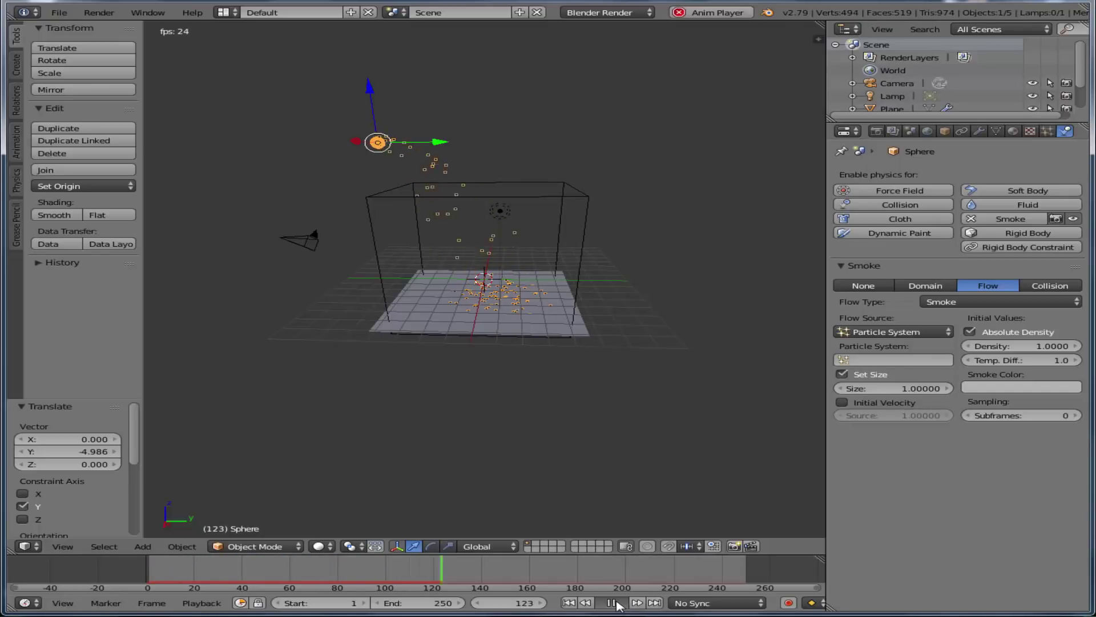
click(612, 603)
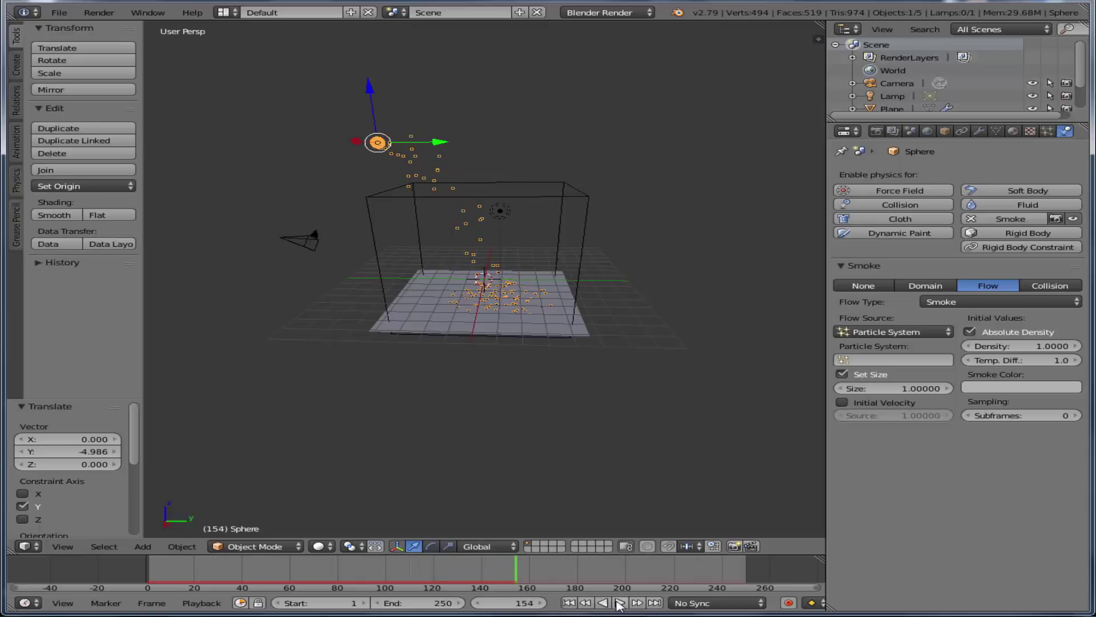
click(568, 603)
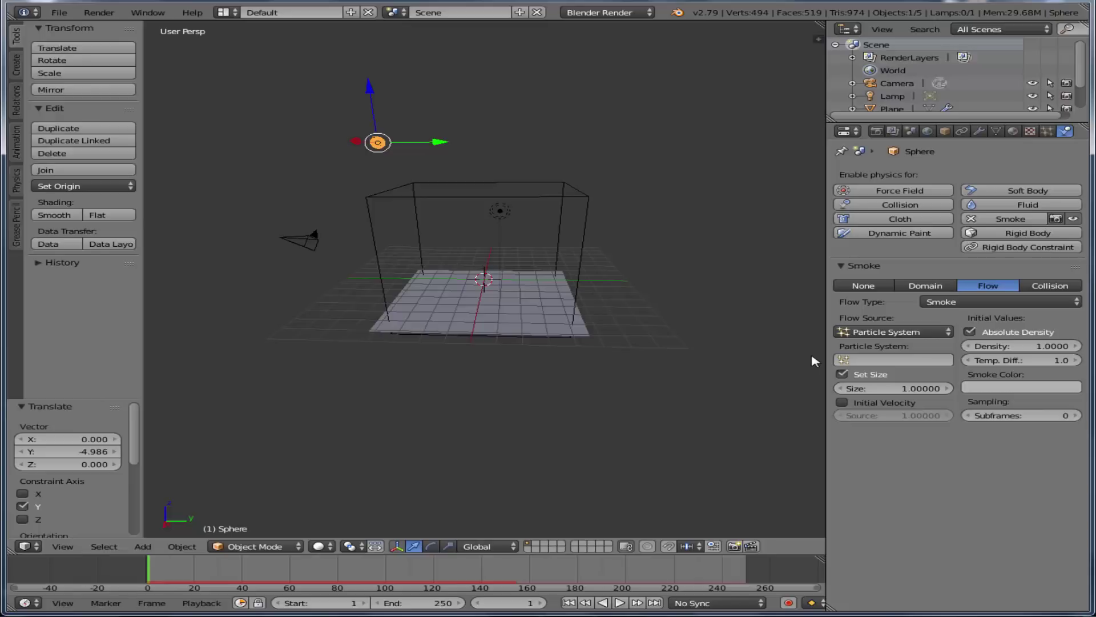
click(876, 359)
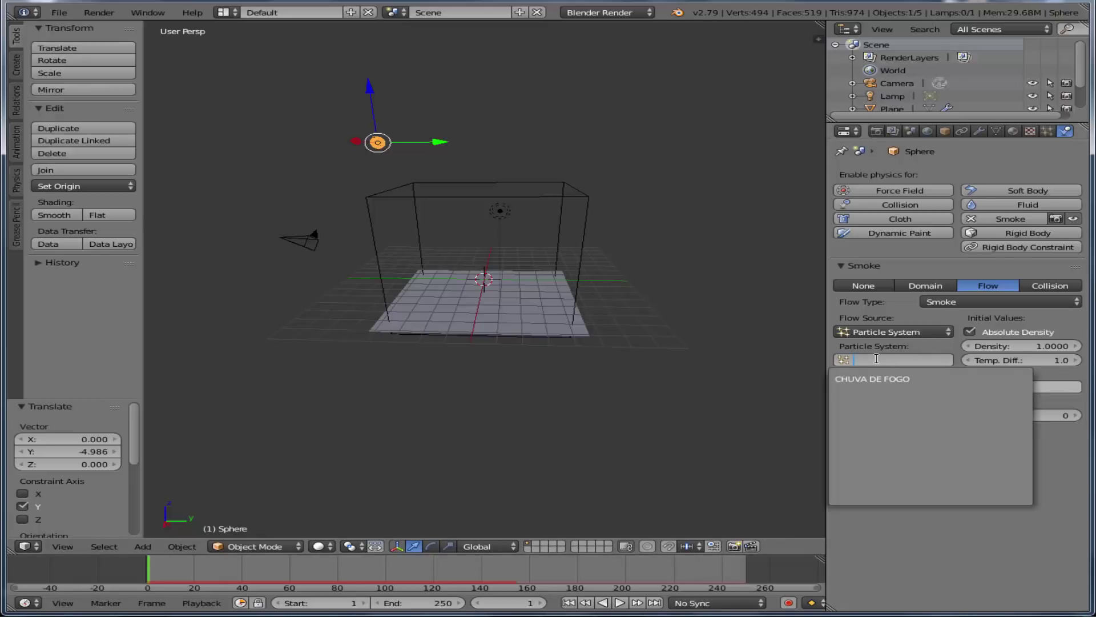
click(865, 378)
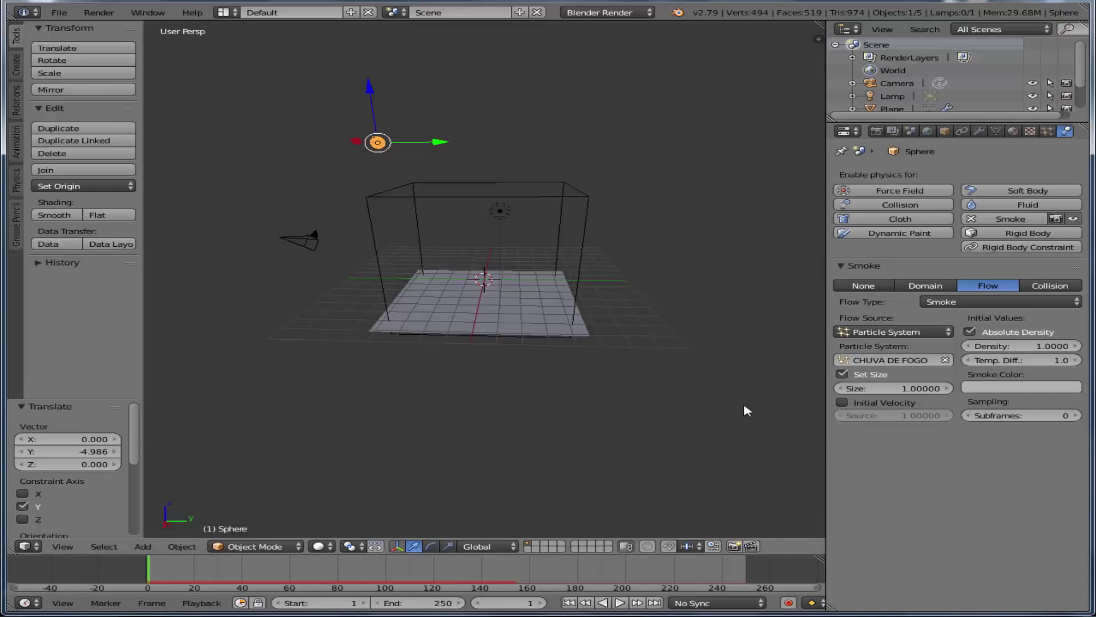
- Switch the sphere's flow type to Fire + Smoke during playback, then stop to view the fire
click(620, 602)
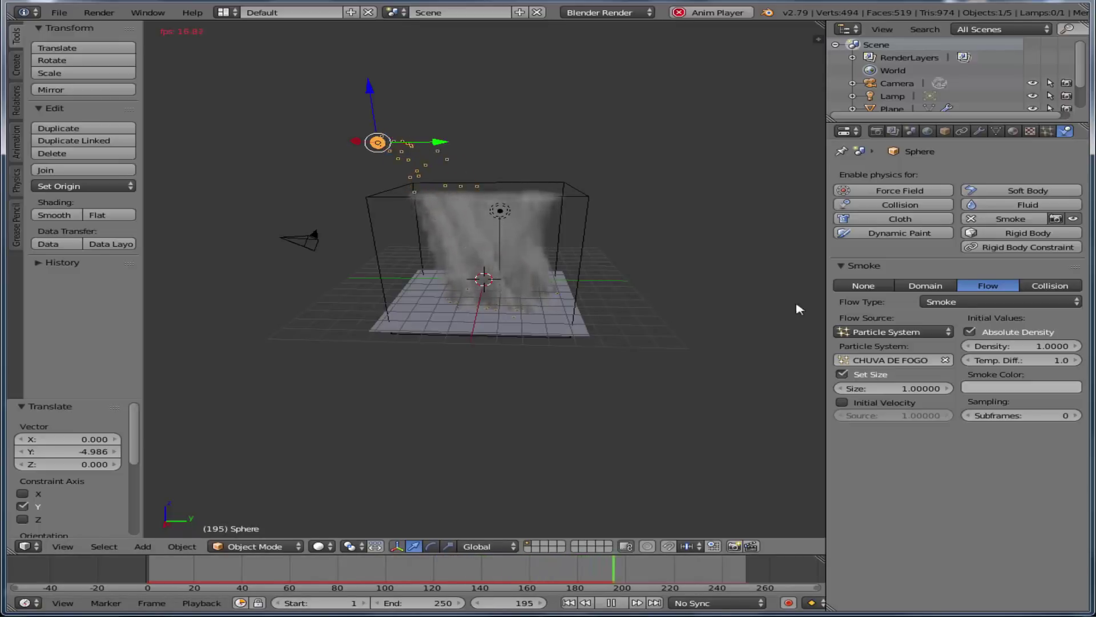
click(961, 304)
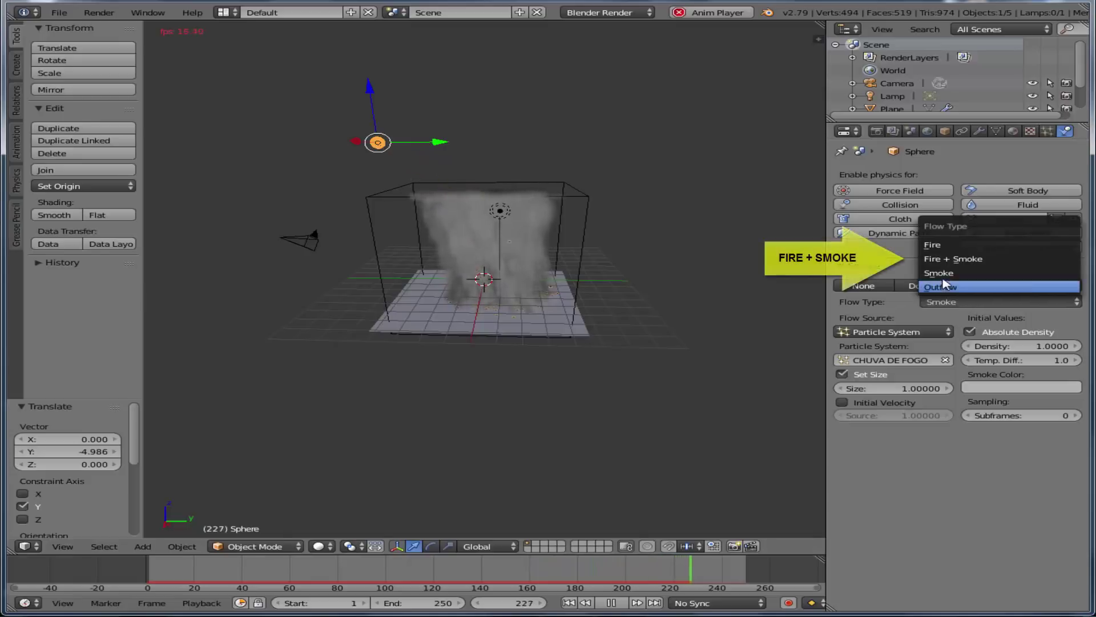
click(952, 259)
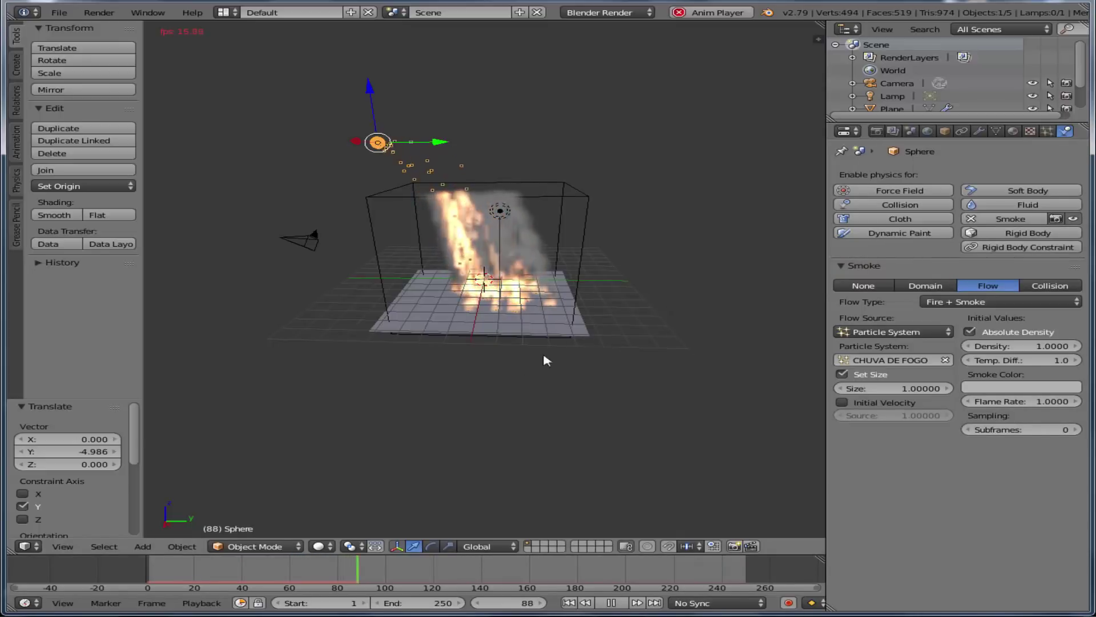
scroll(534, 374, up, 5)
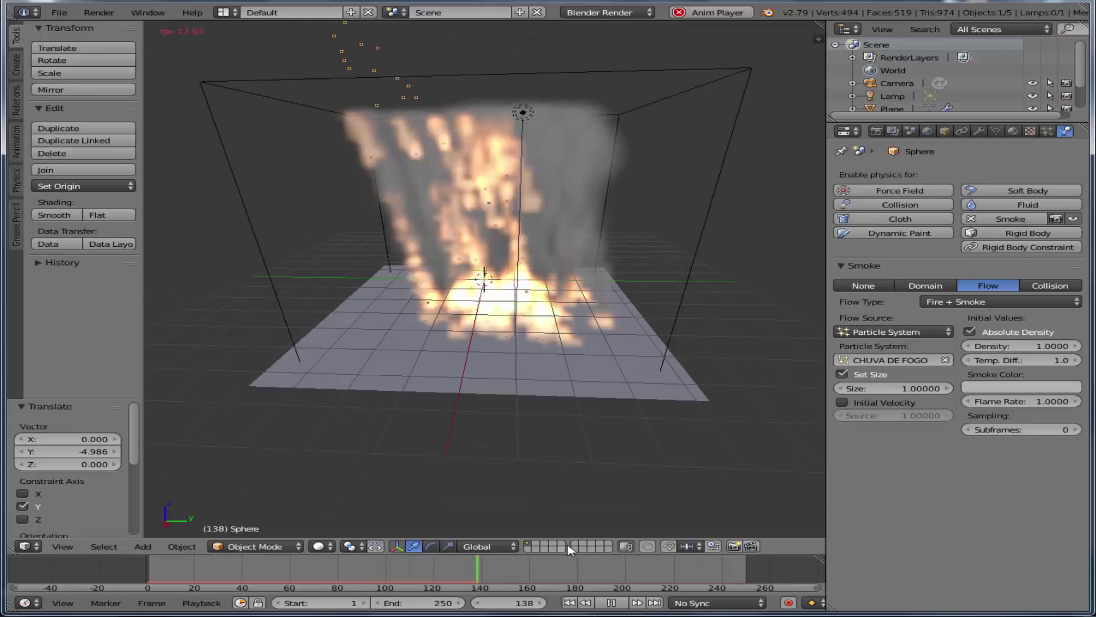
click(596, 600)
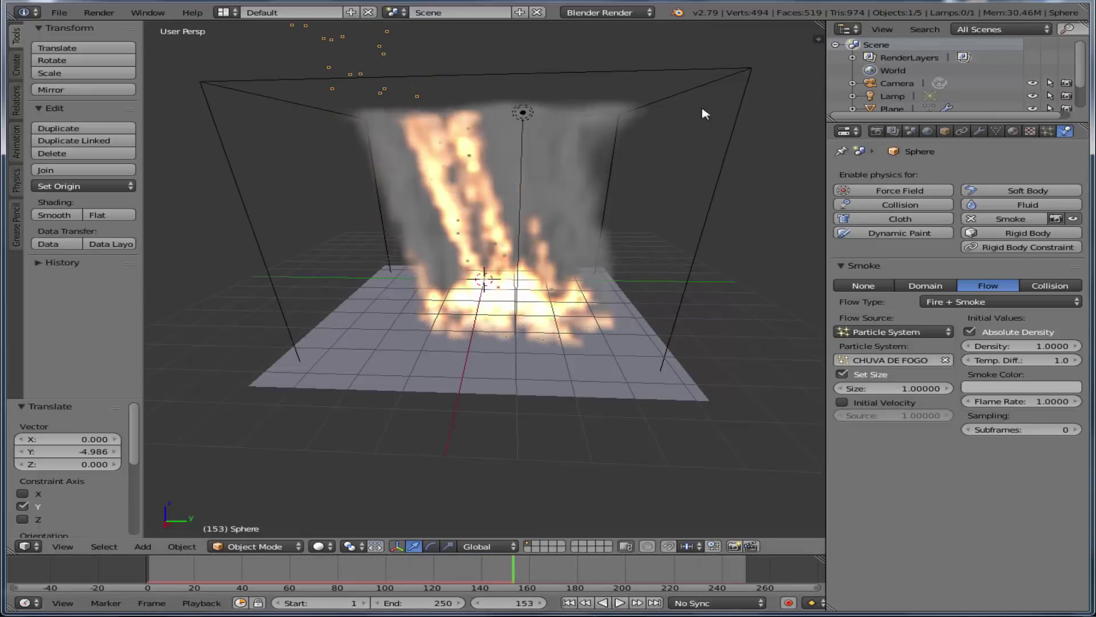
- Select the Smoke Domain and set its resolution divisions to 50
right_click(740, 74)
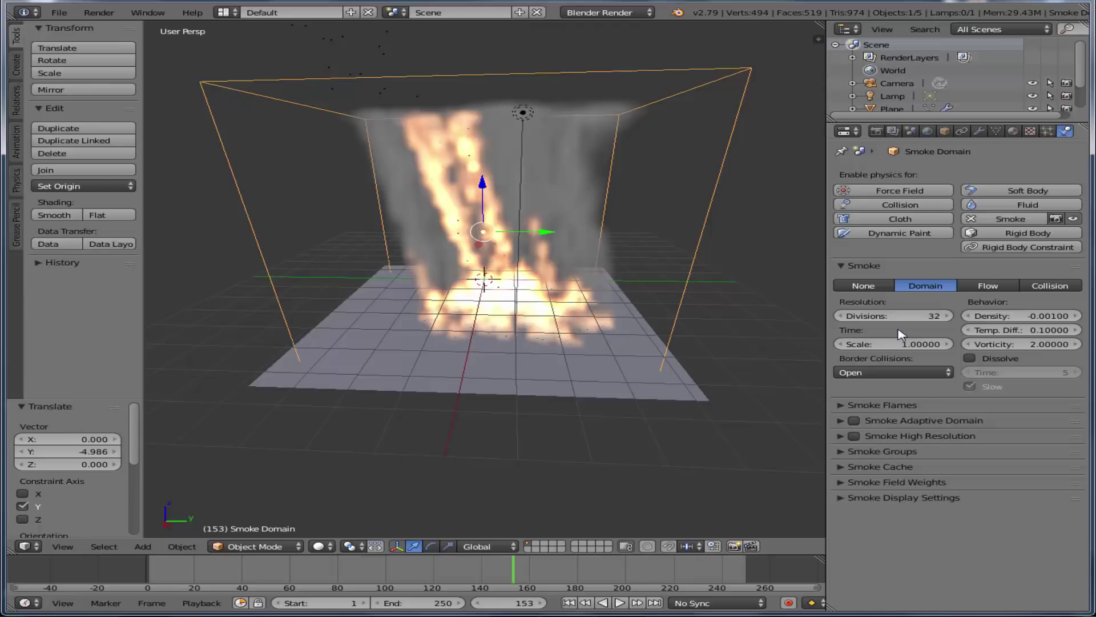
click(922, 317)
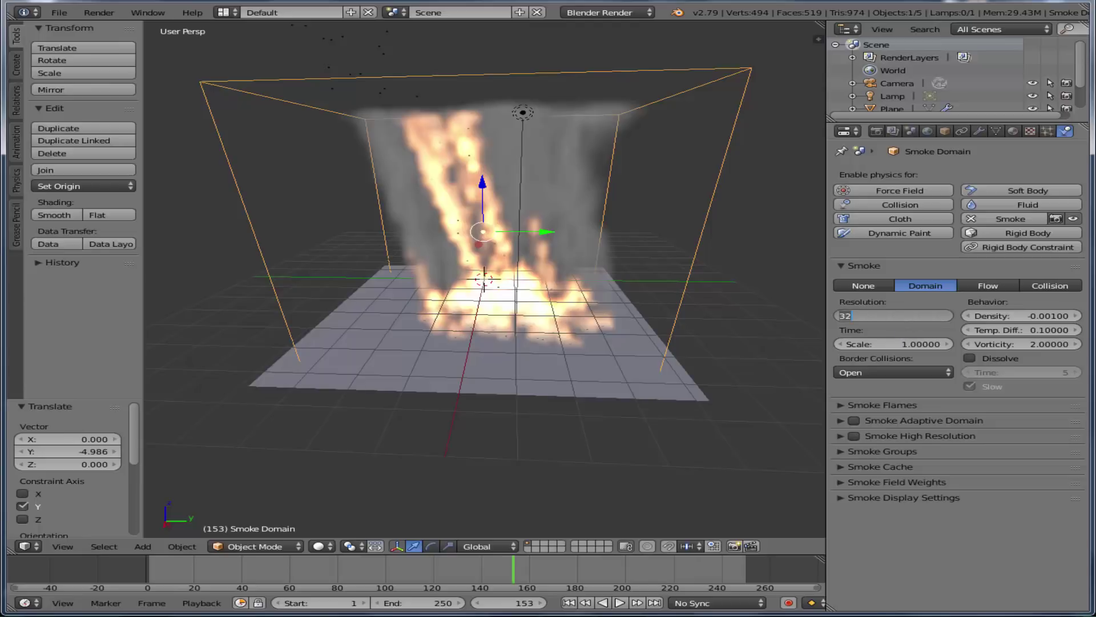
text(50)
key(Return)
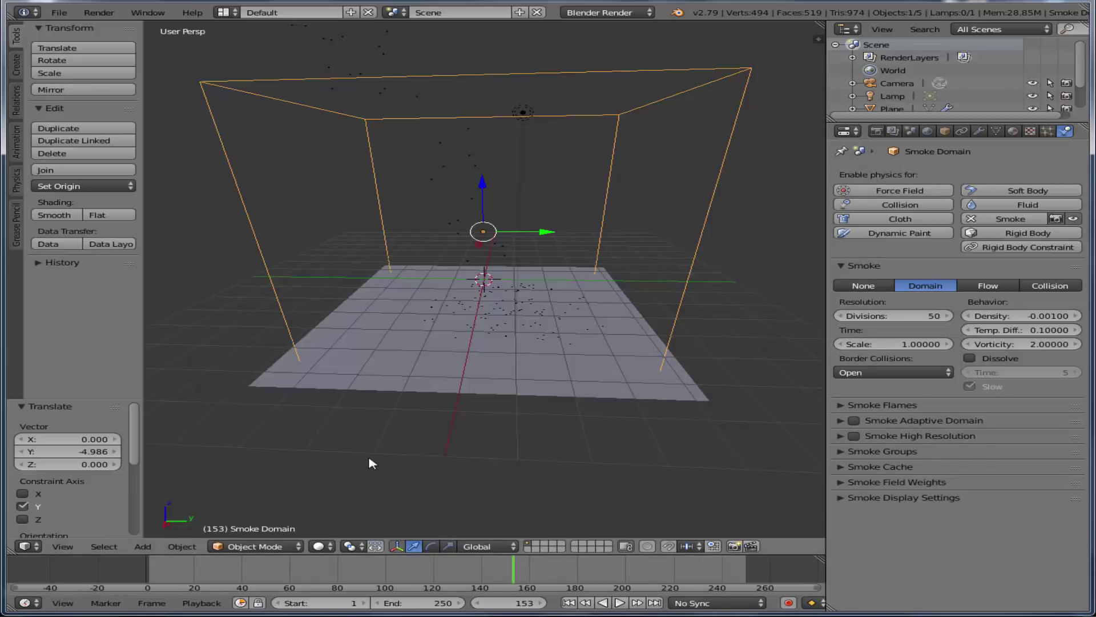
- Replay the 50-division simulation, enable Smoke High Resolution on the domain, and rewind to the start
click(569, 603)
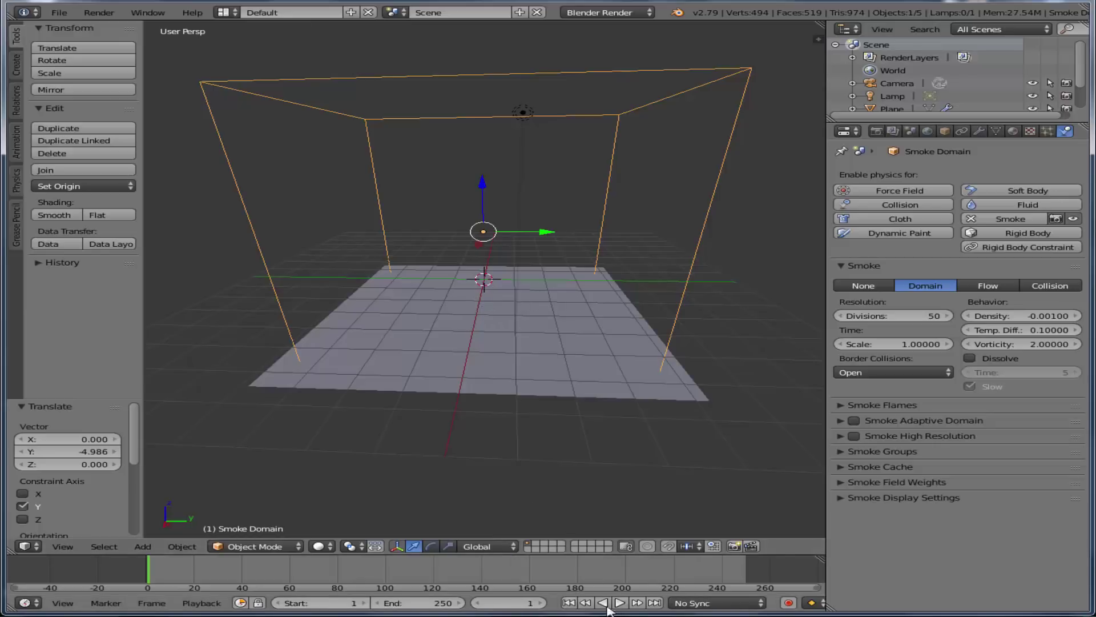
click(620, 602)
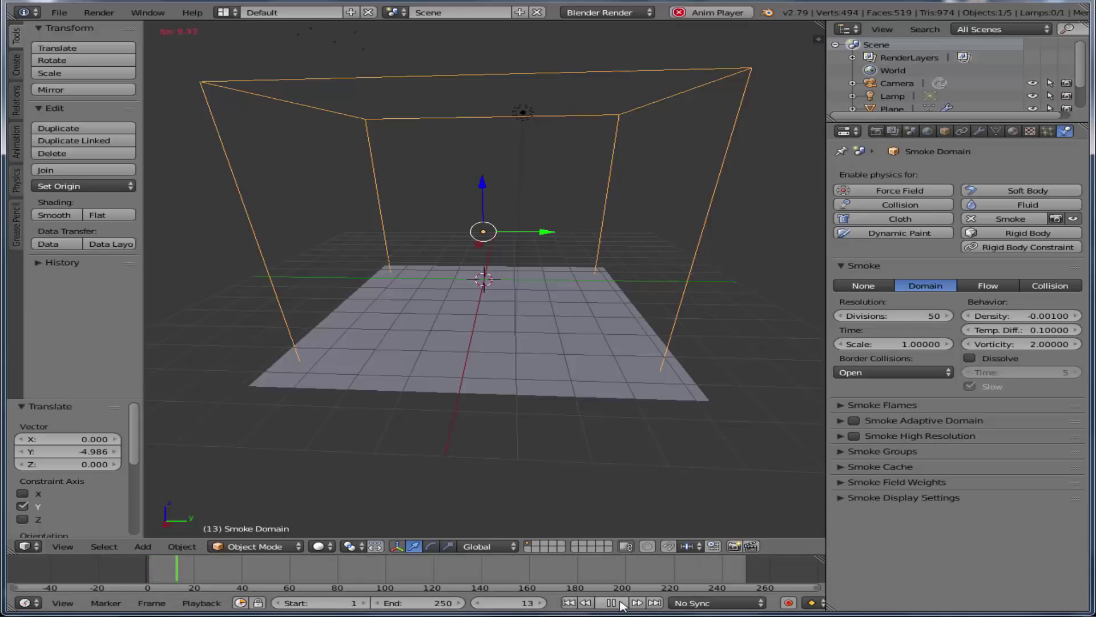
scroll(505, 502, down, 2)
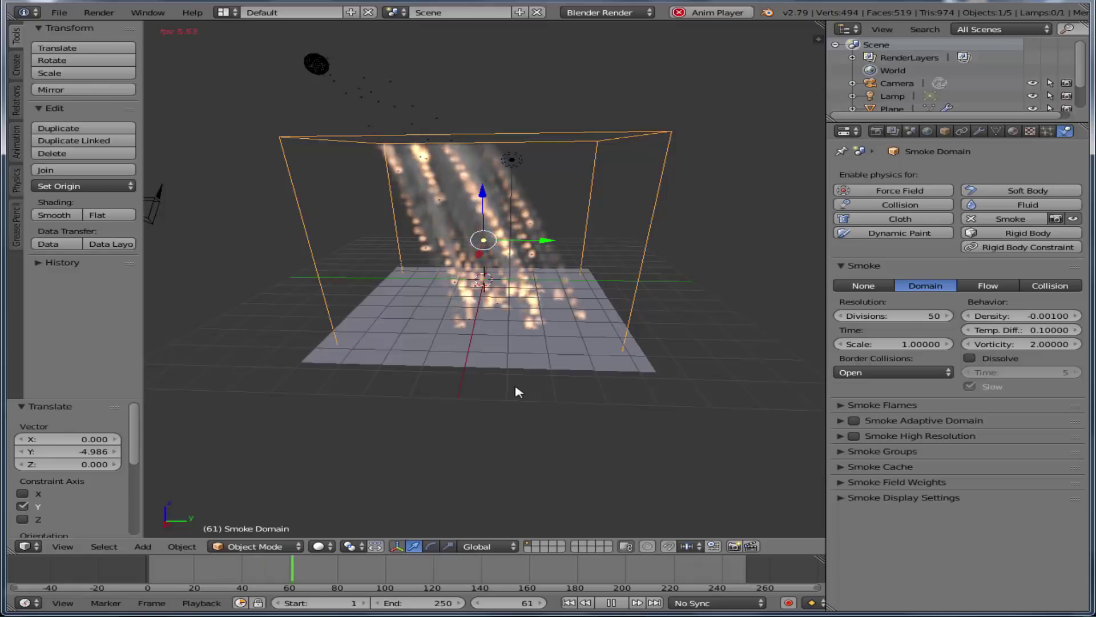
click(854, 435)
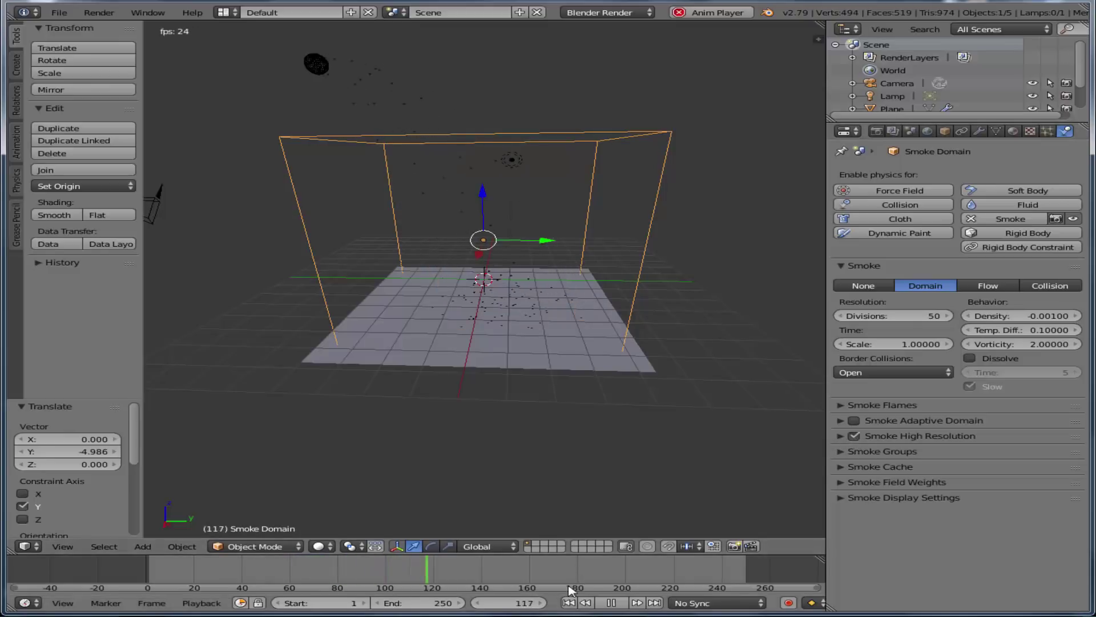
key(shift+Left)
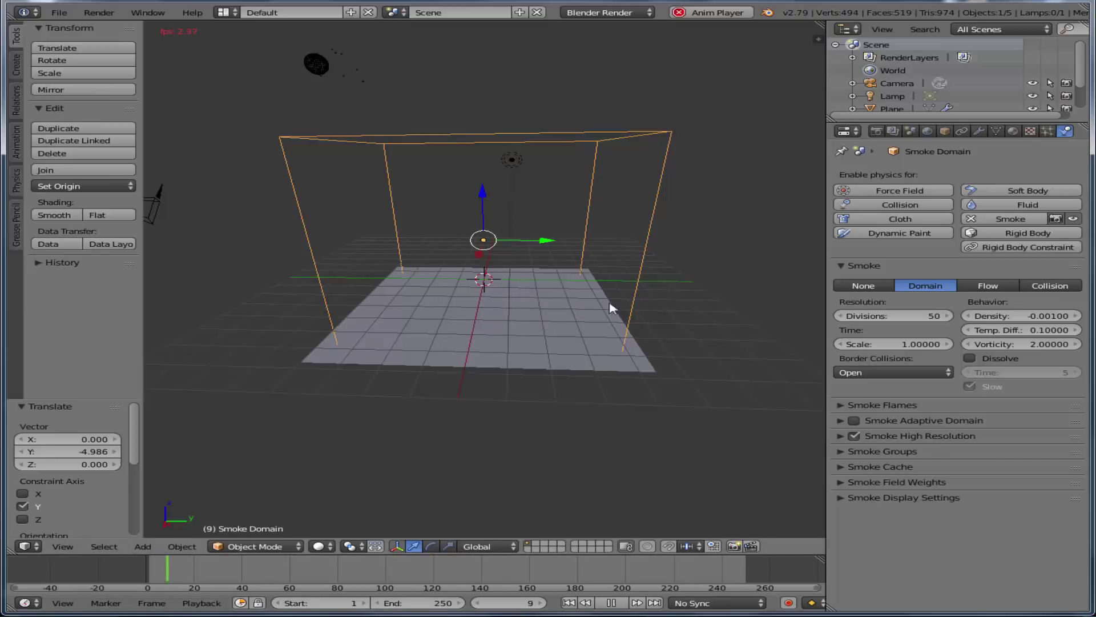